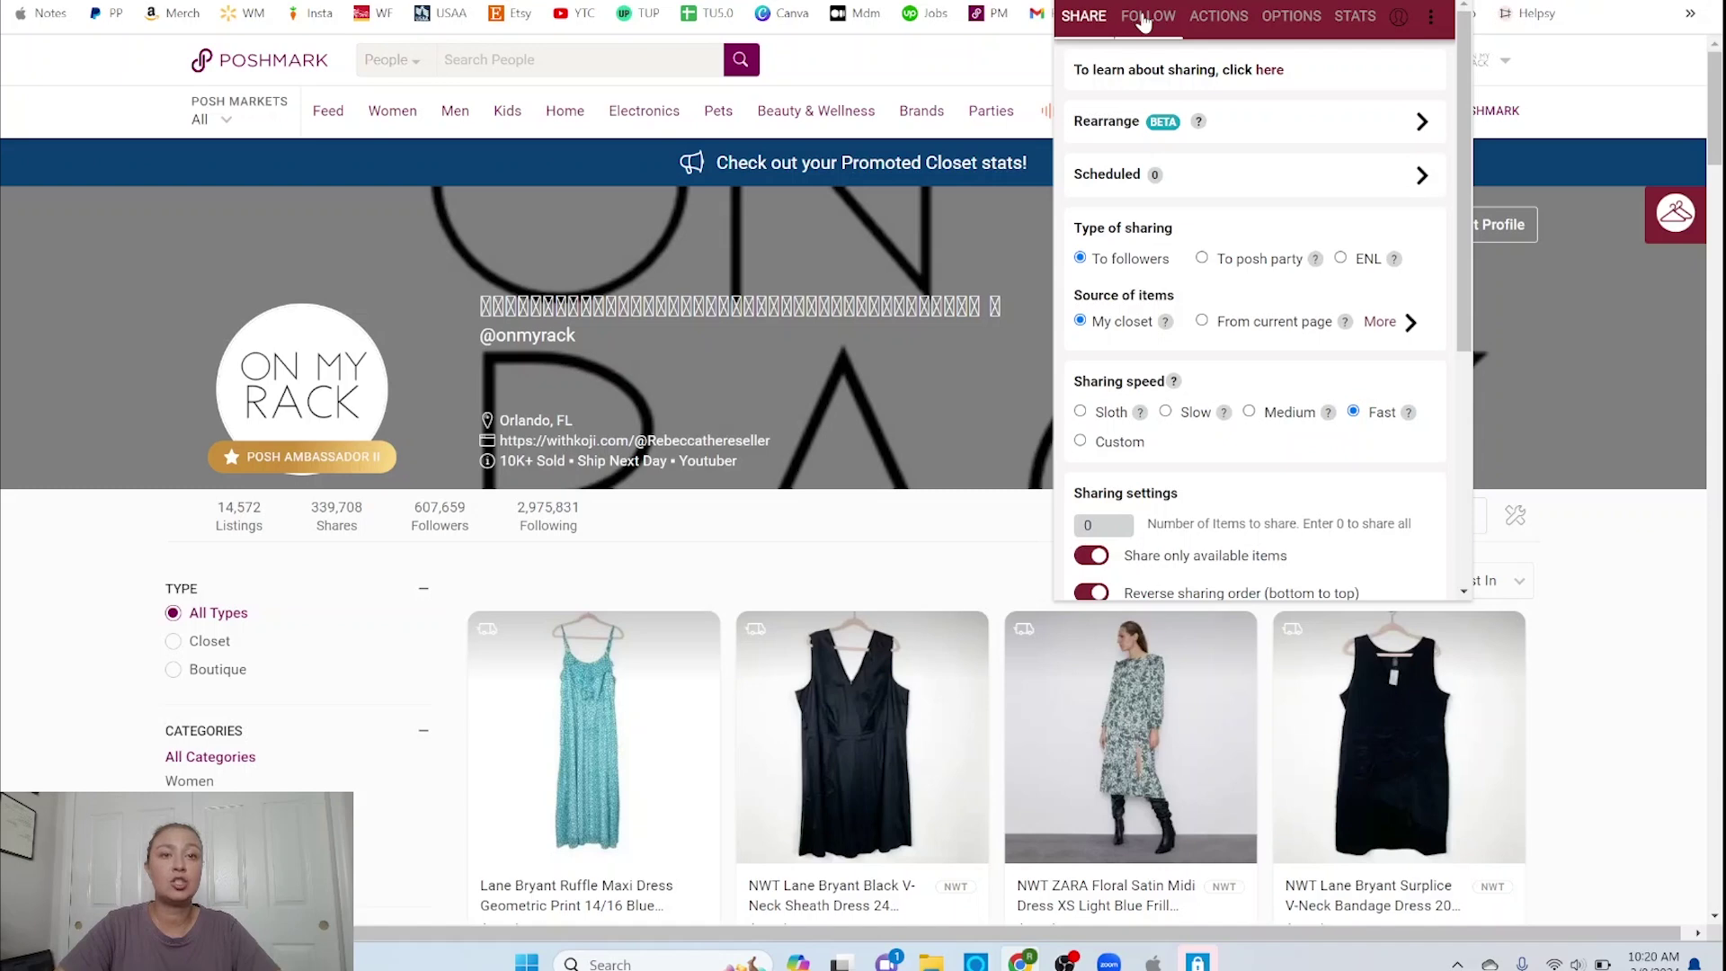
# Switch PosherVA to the Follow section to view the automated following settings.
pyautogui.click(1144, 22)
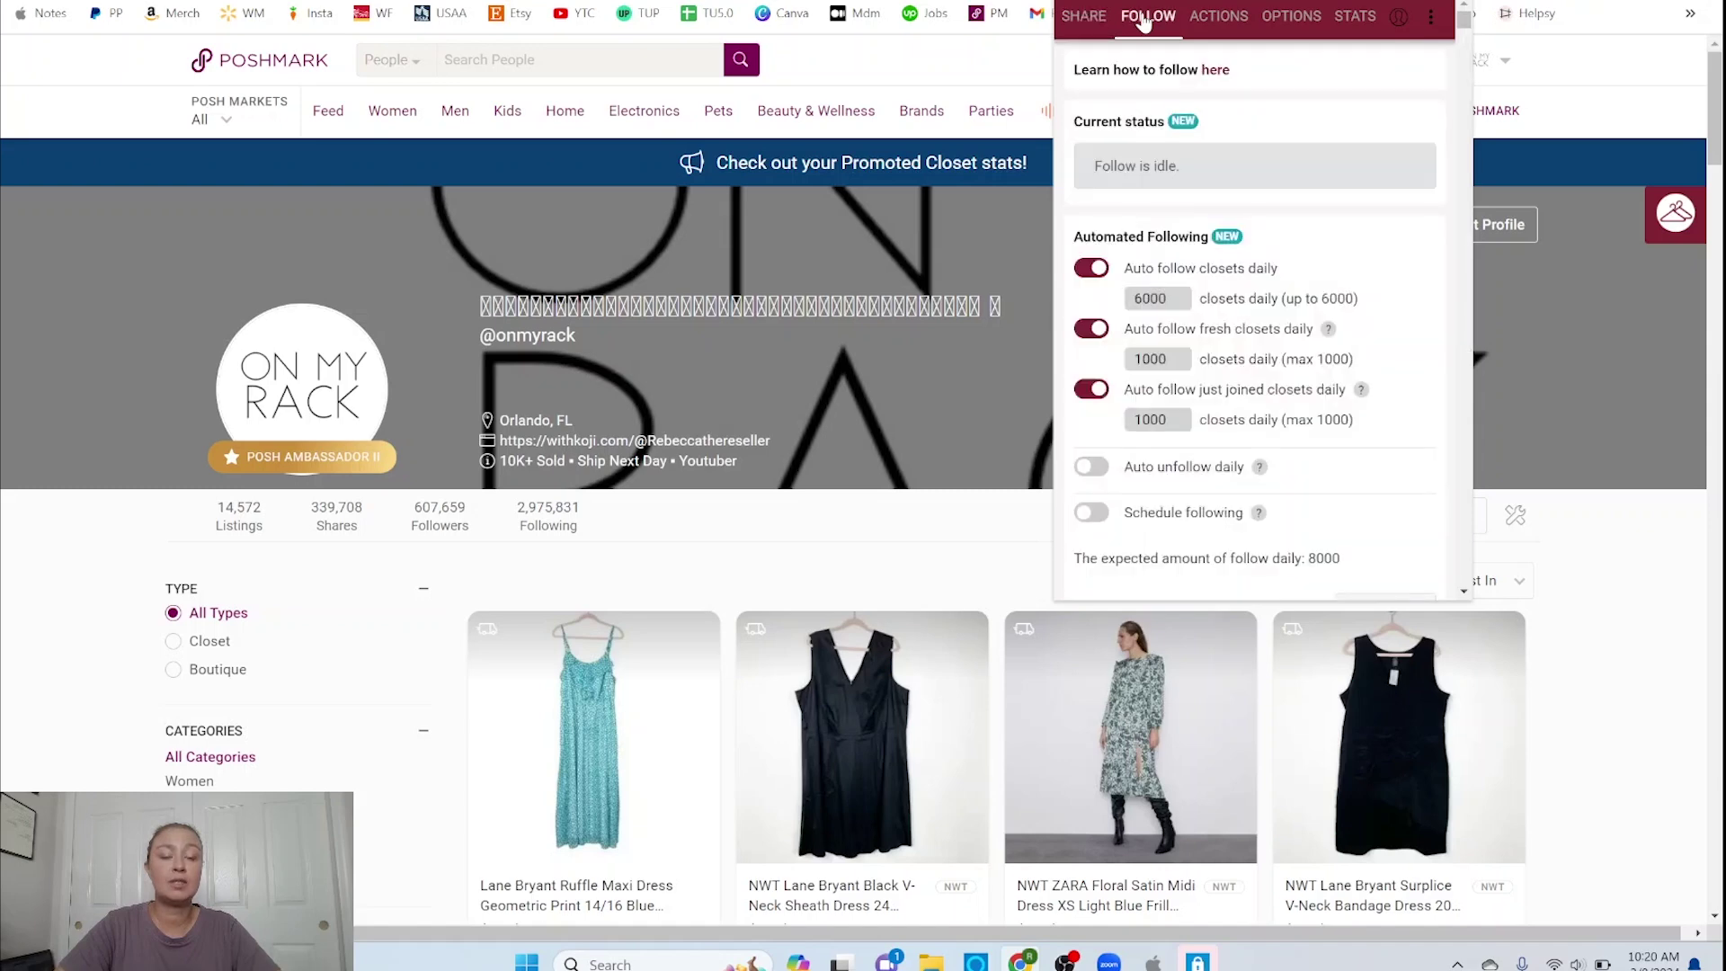
# Move between the Actions and Share tabs, then expand Send bulk offers under Actions.
pyautogui.click(1212, 18)
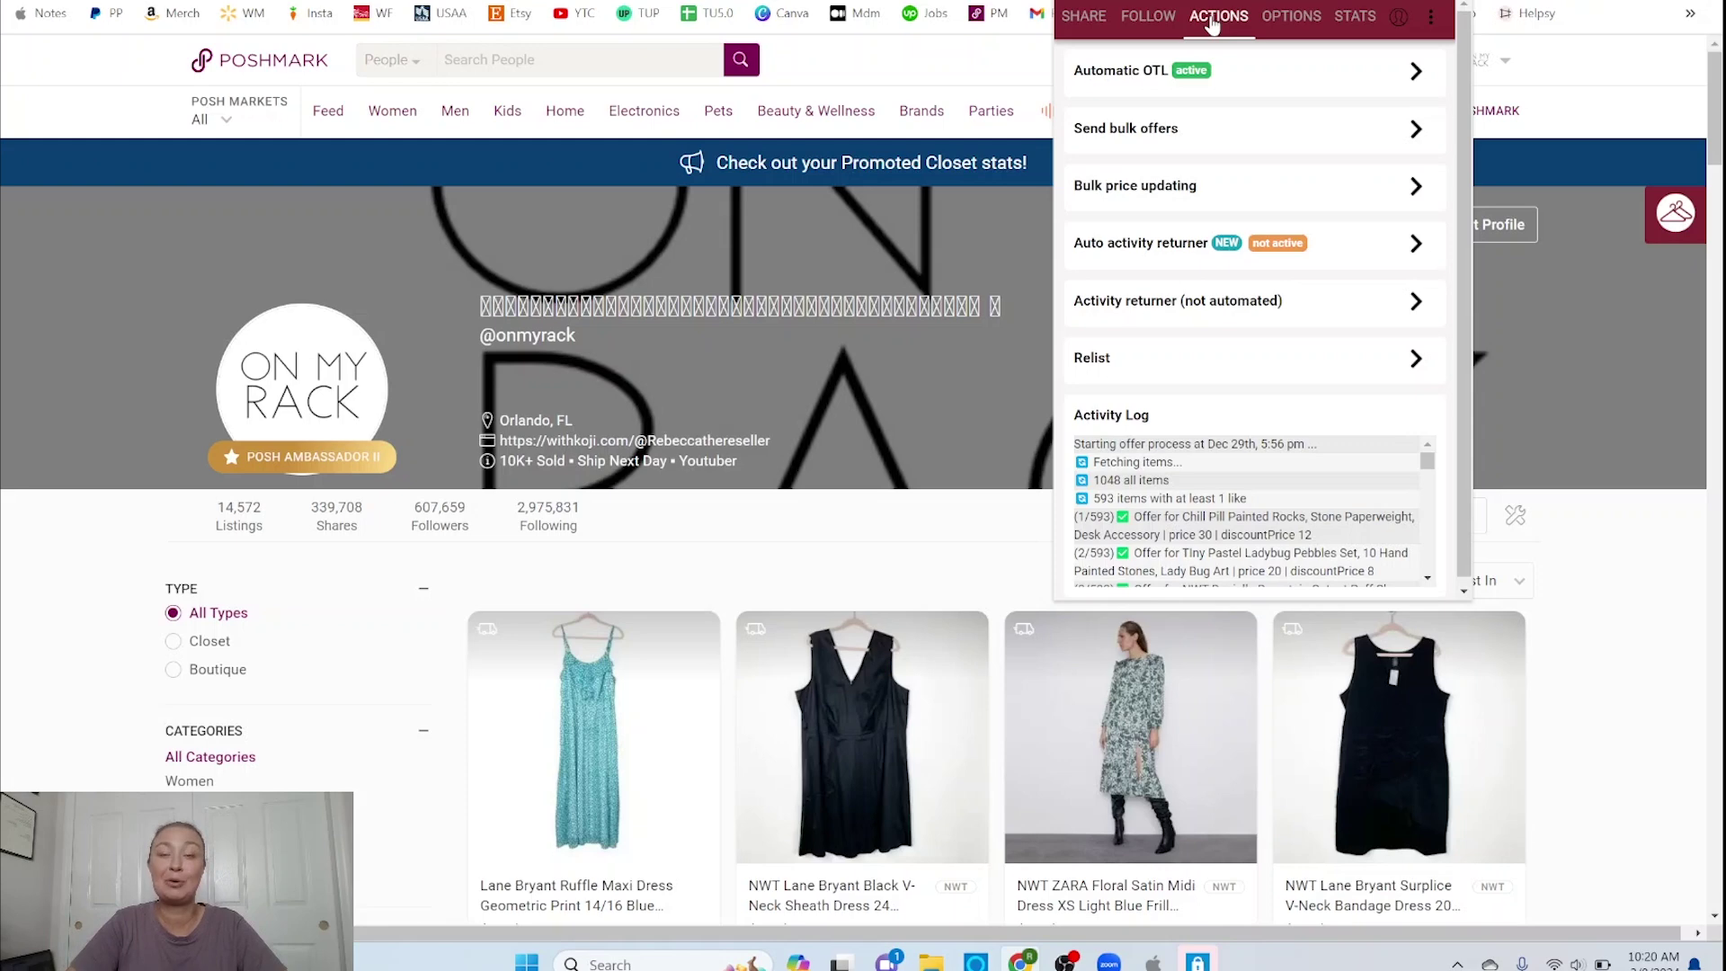
pyautogui.click(1081, 18)
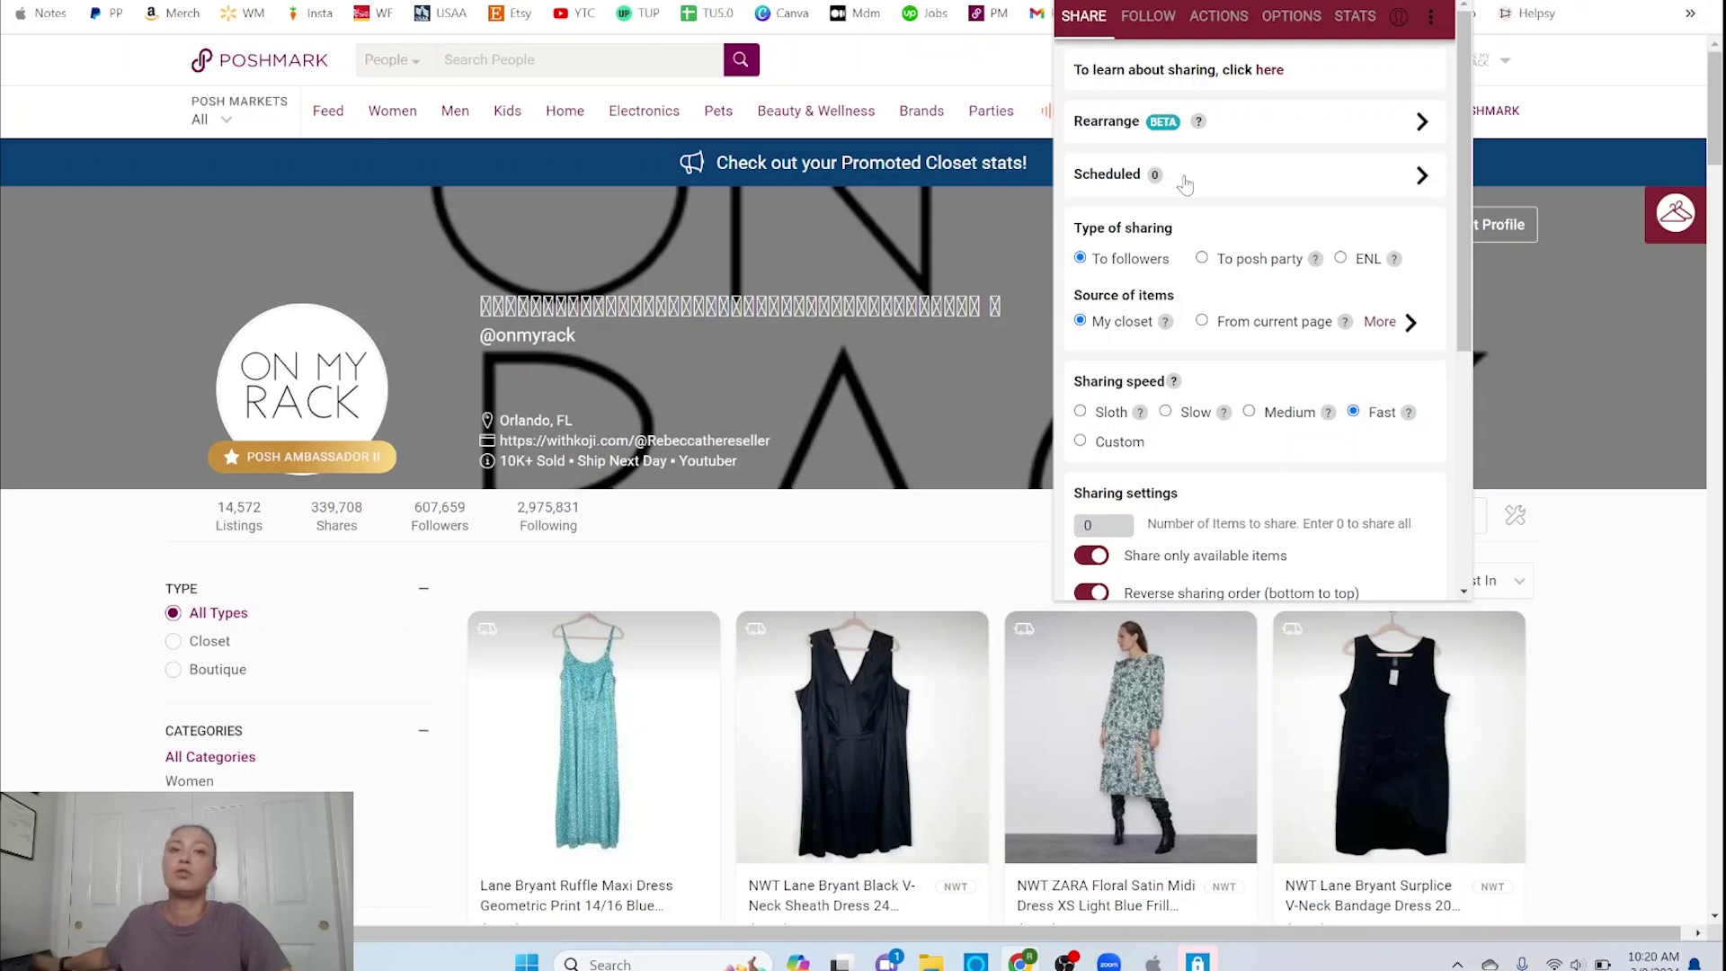
pyautogui.click(1216, 19)
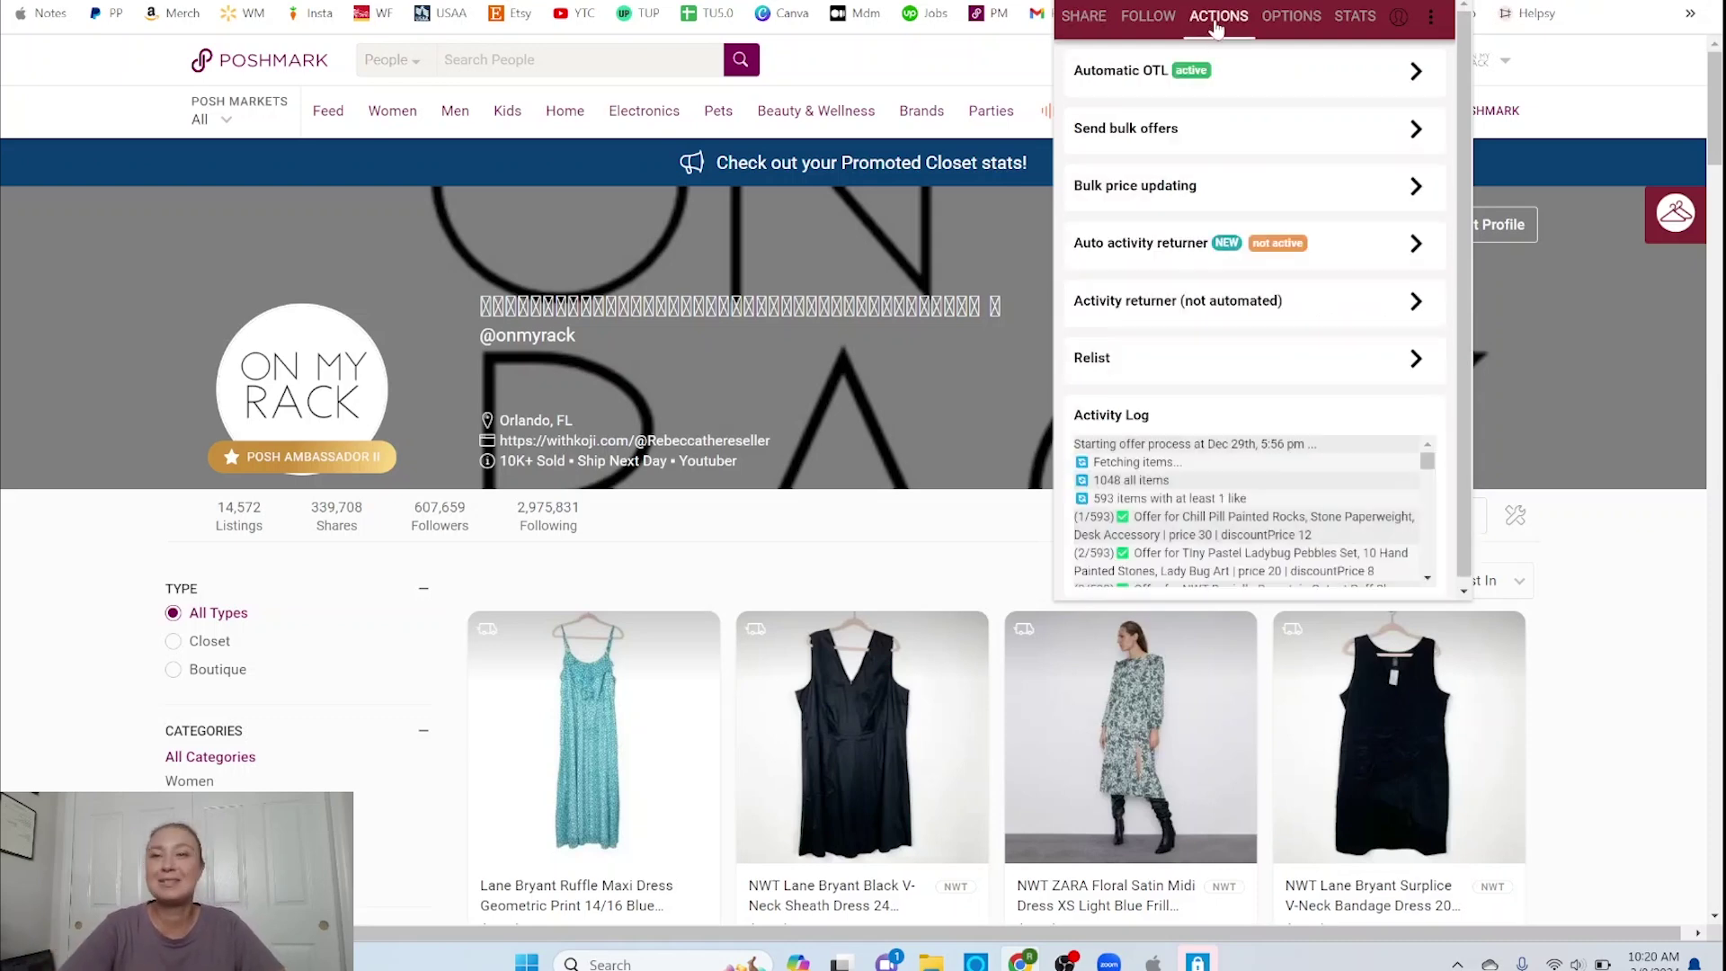
pyautogui.click(1230, 144)
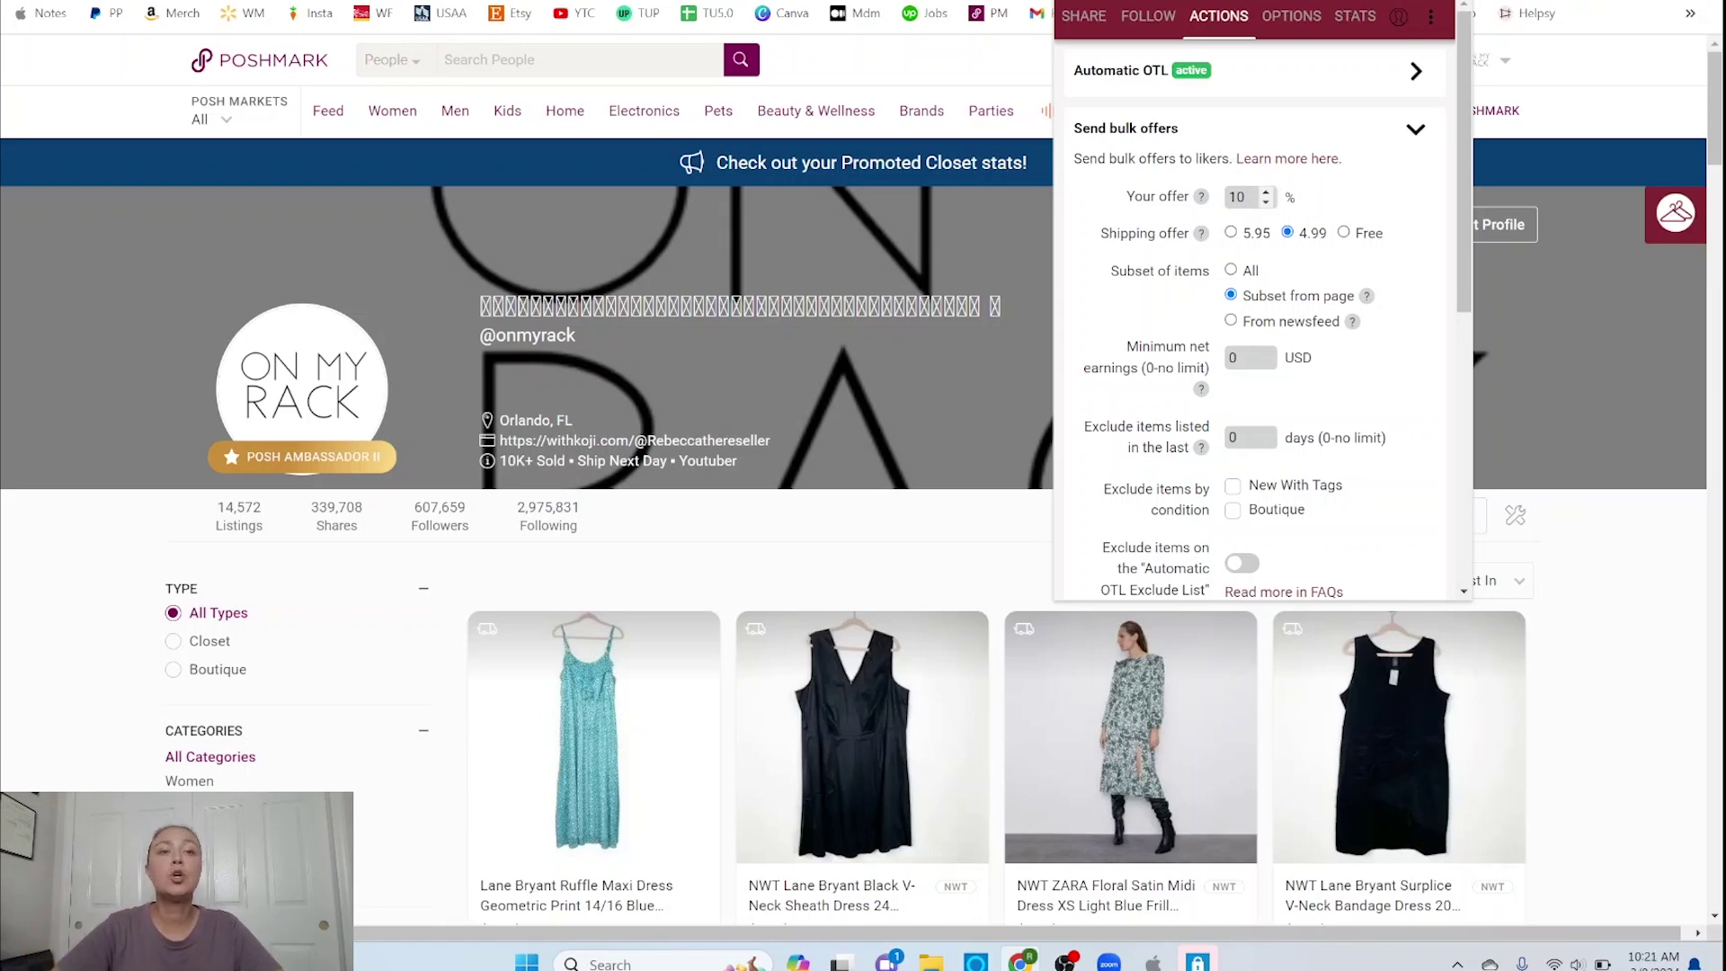
# Set the bulk offer to 30% and choose the 5.95 shipping offer.
pyautogui.doubleClick(1236, 197)
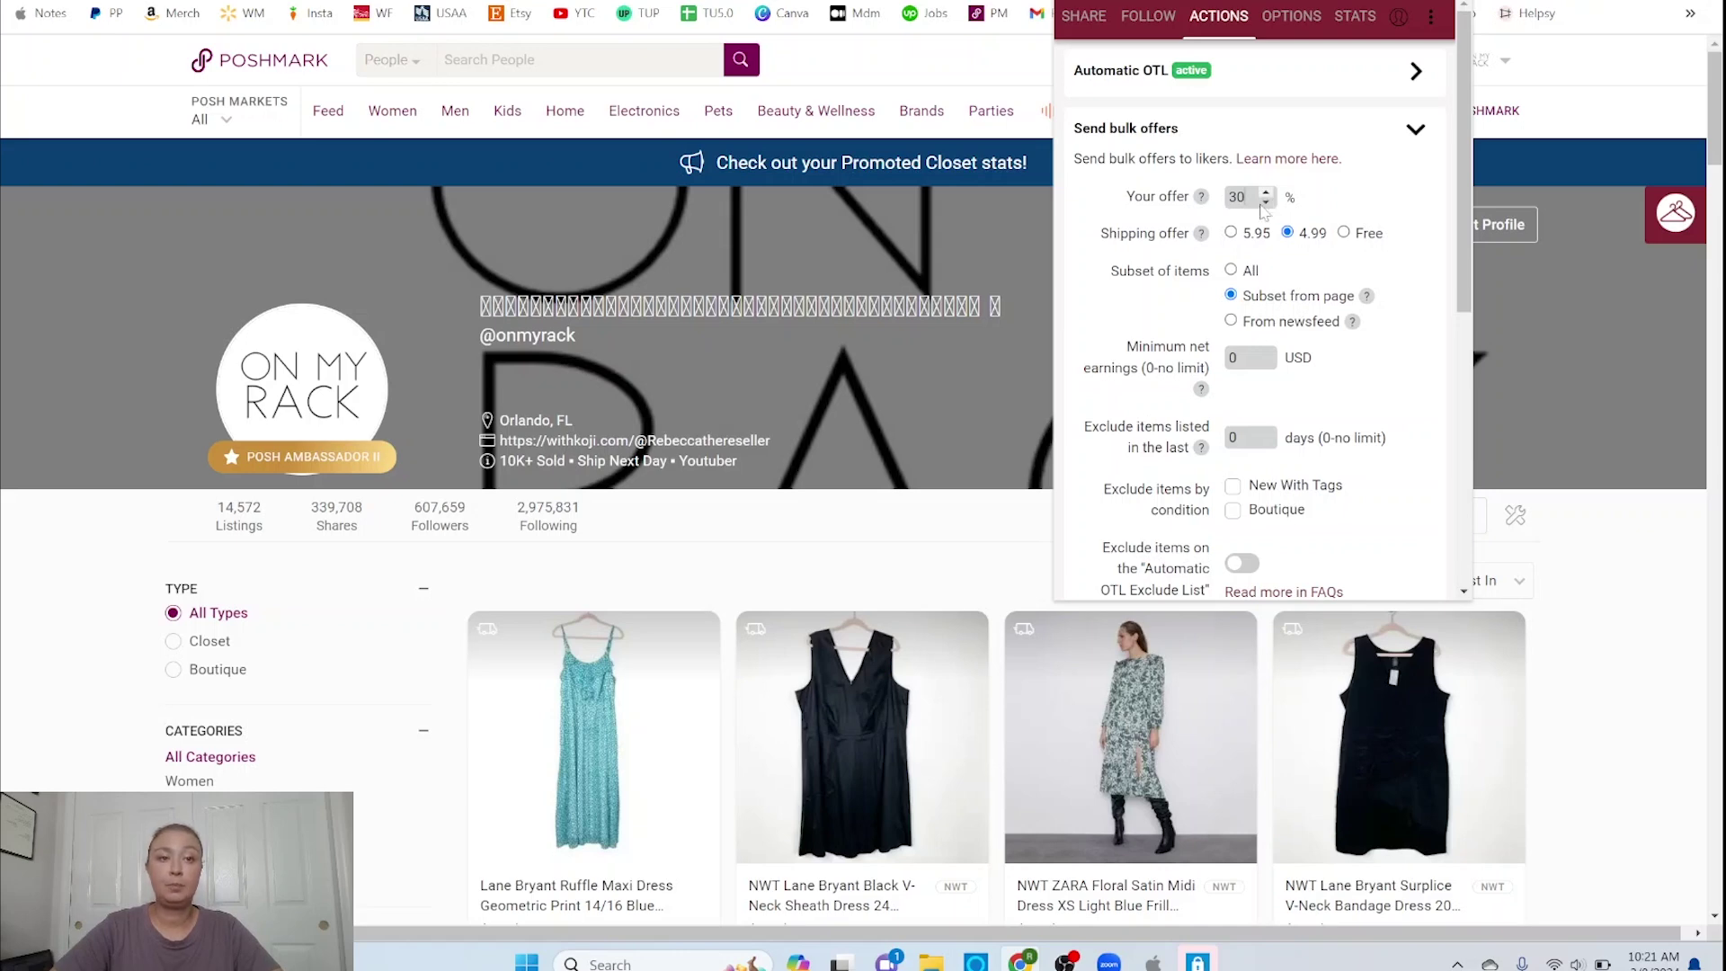
pyautogui.click(1232, 233)
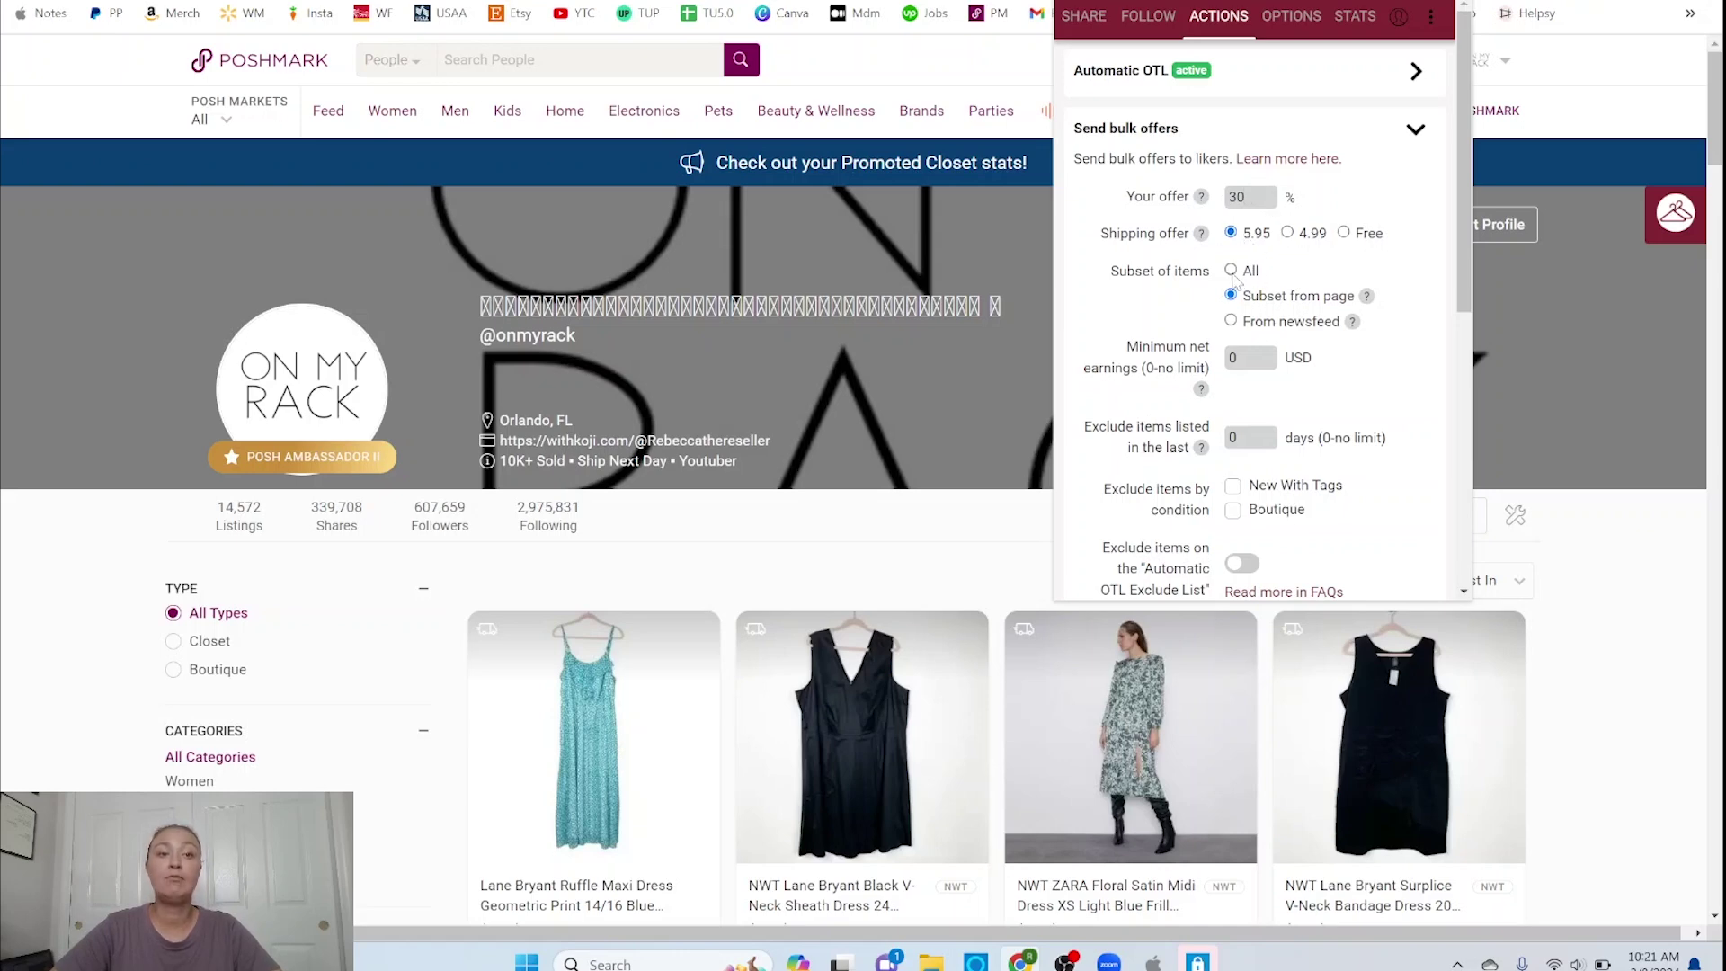
# Apply bulk offers to All items and select the 10 USD minimum net earnings value.
pyautogui.click(1230, 271)
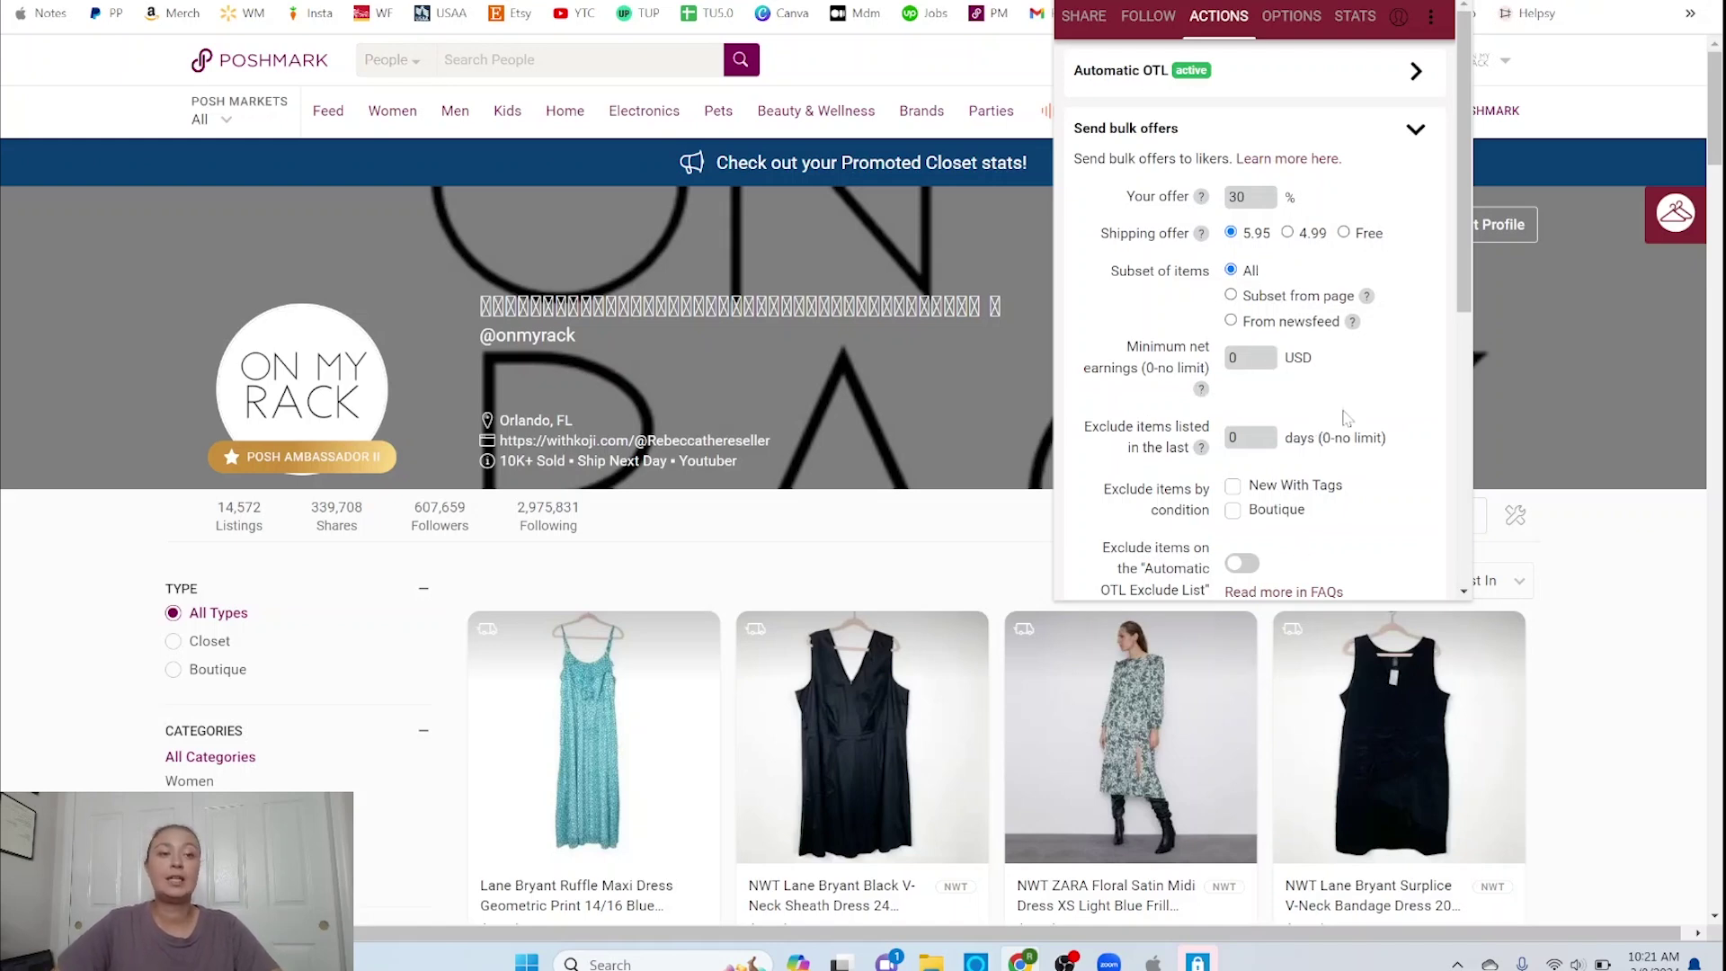
pyautogui.moveTo(1466, 286); pyautogui.dragTo(1466, 316)
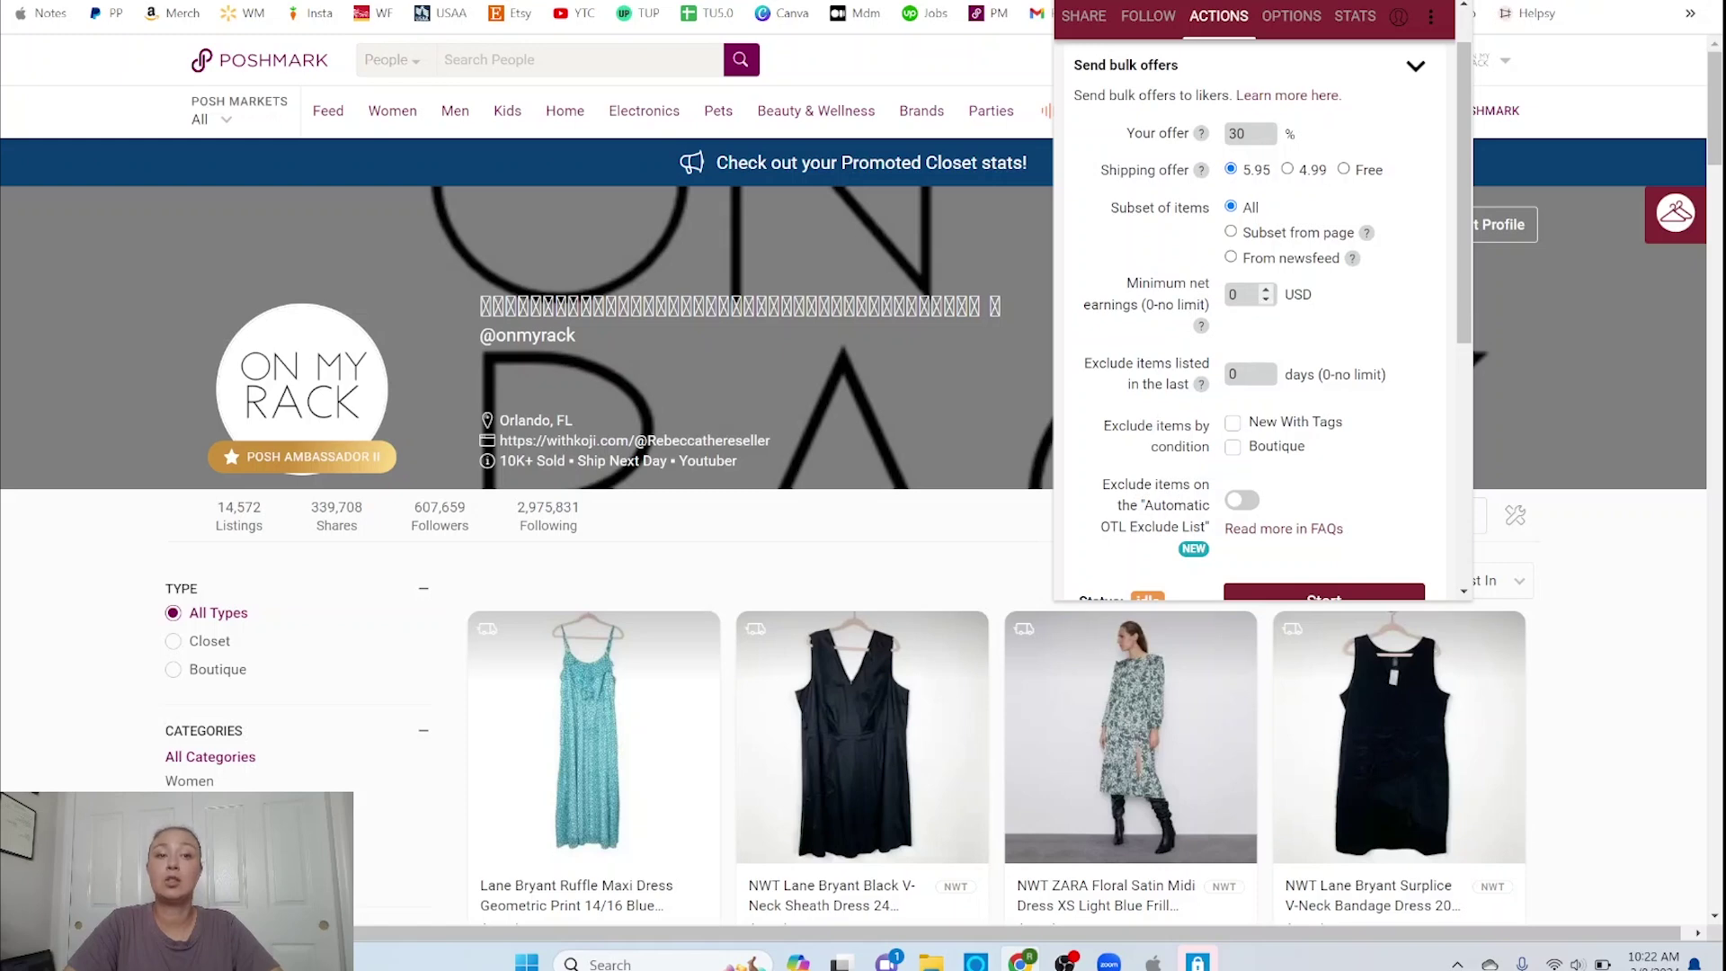
pyautogui.doubleClick(1232, 294)
pyautogui.write('10')
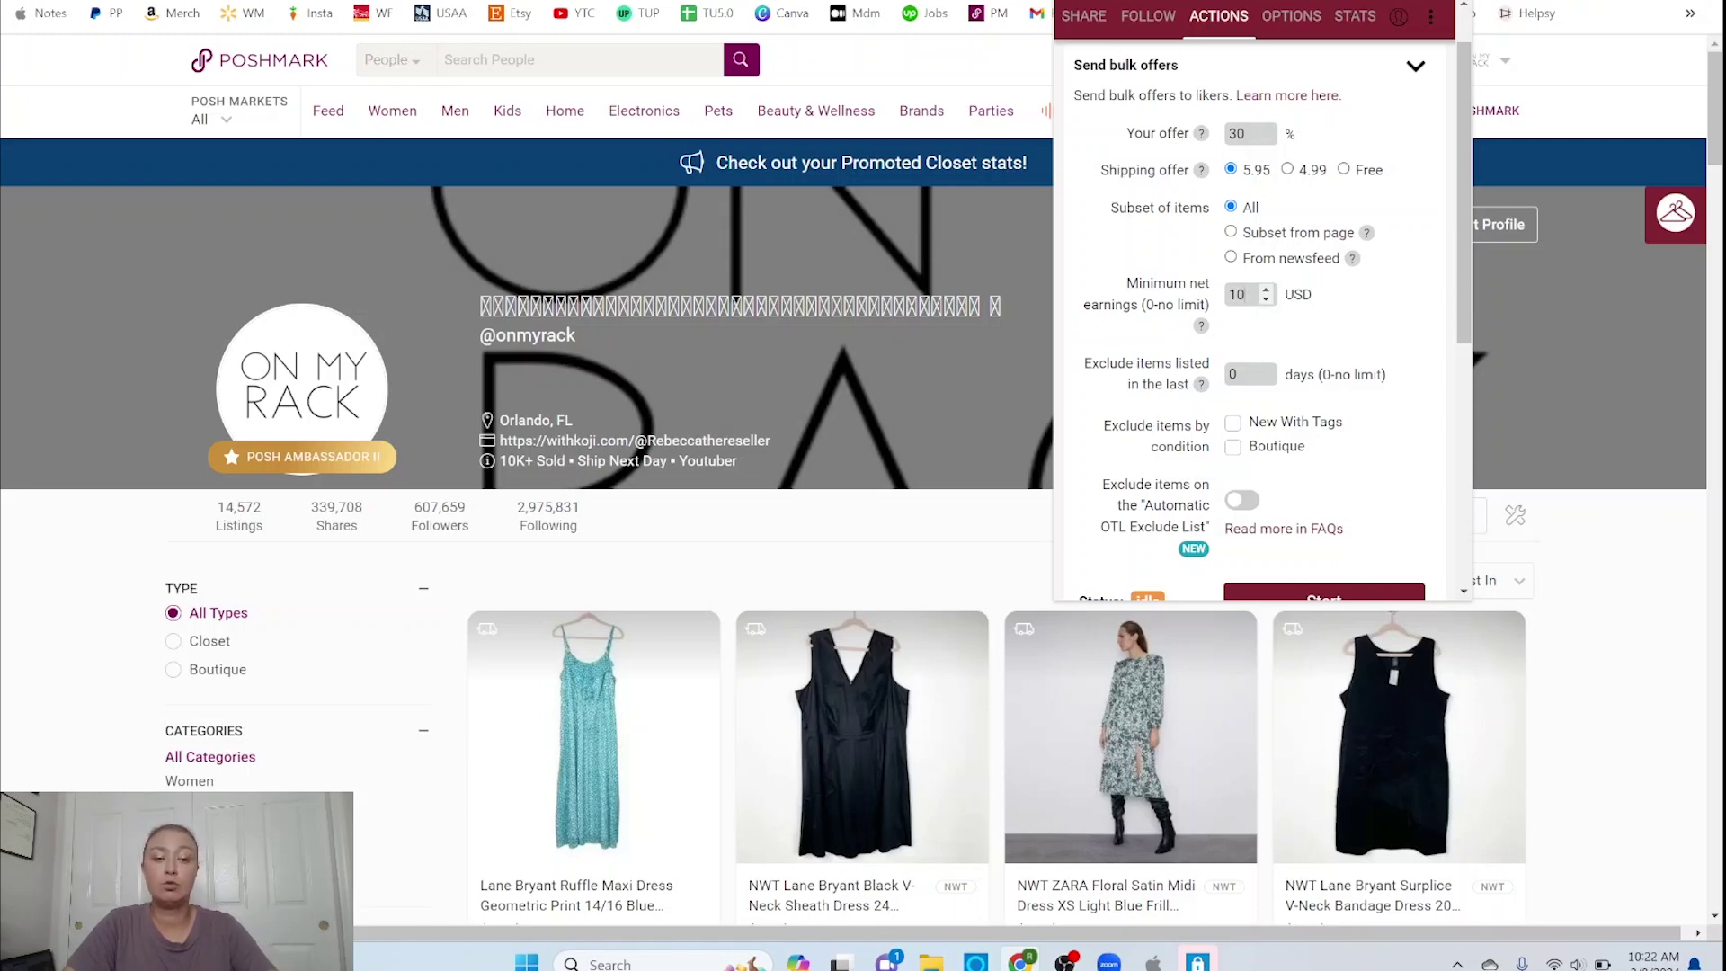
pyautogui.press('BackSpace')
pyautogui.press('BackSpace')
pyautogui.write('0')
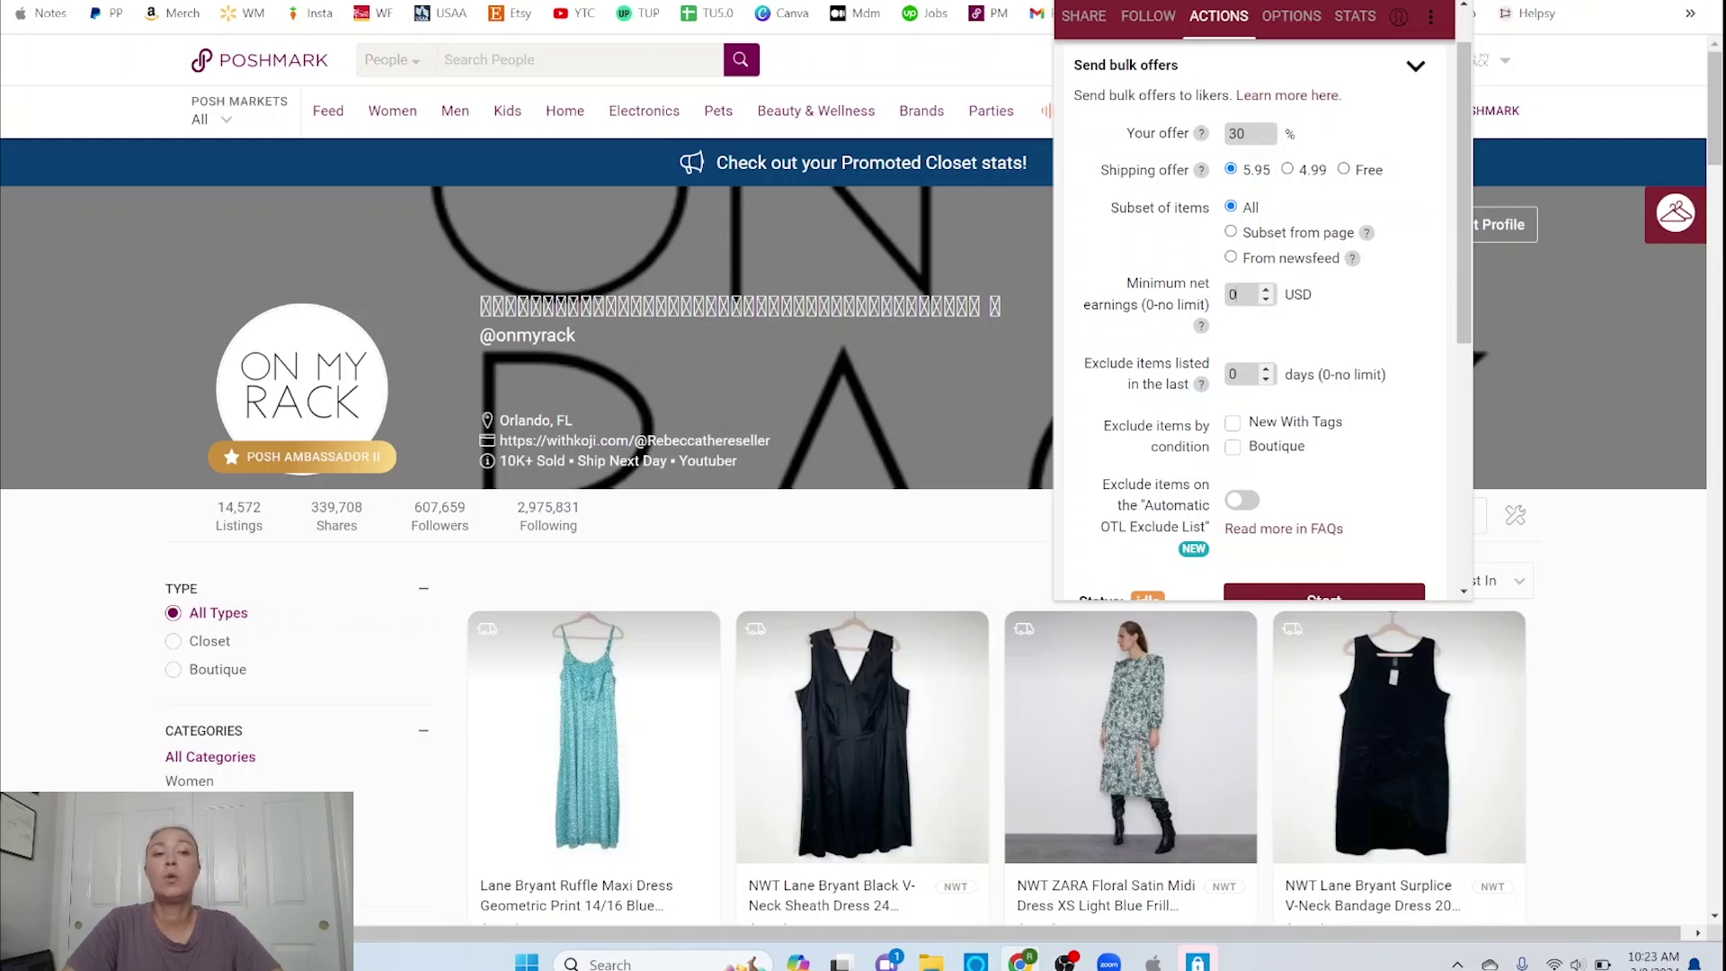
# Enter 7 days in the listed-items exclusion, then clear it back to blank.
pyautogui.doubleClick(1233, 374)
pyautogui.write('7')
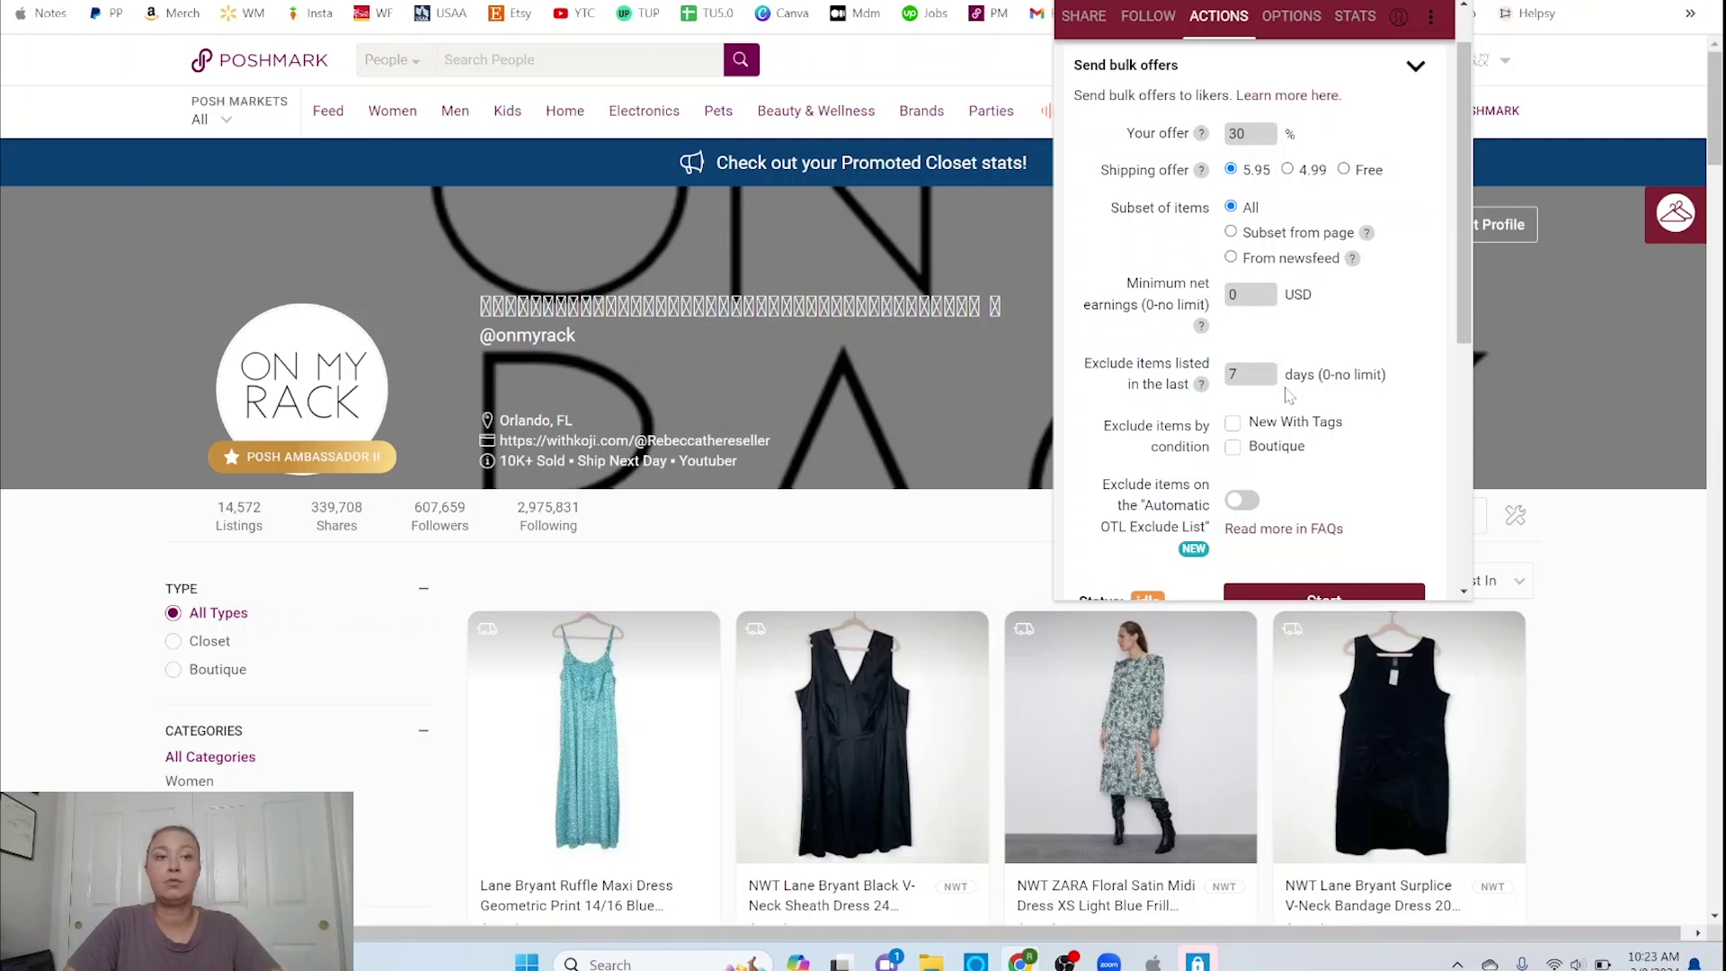
pyautogui.doubleClick(1235, 374)
pyautogui.press('BackSpace')
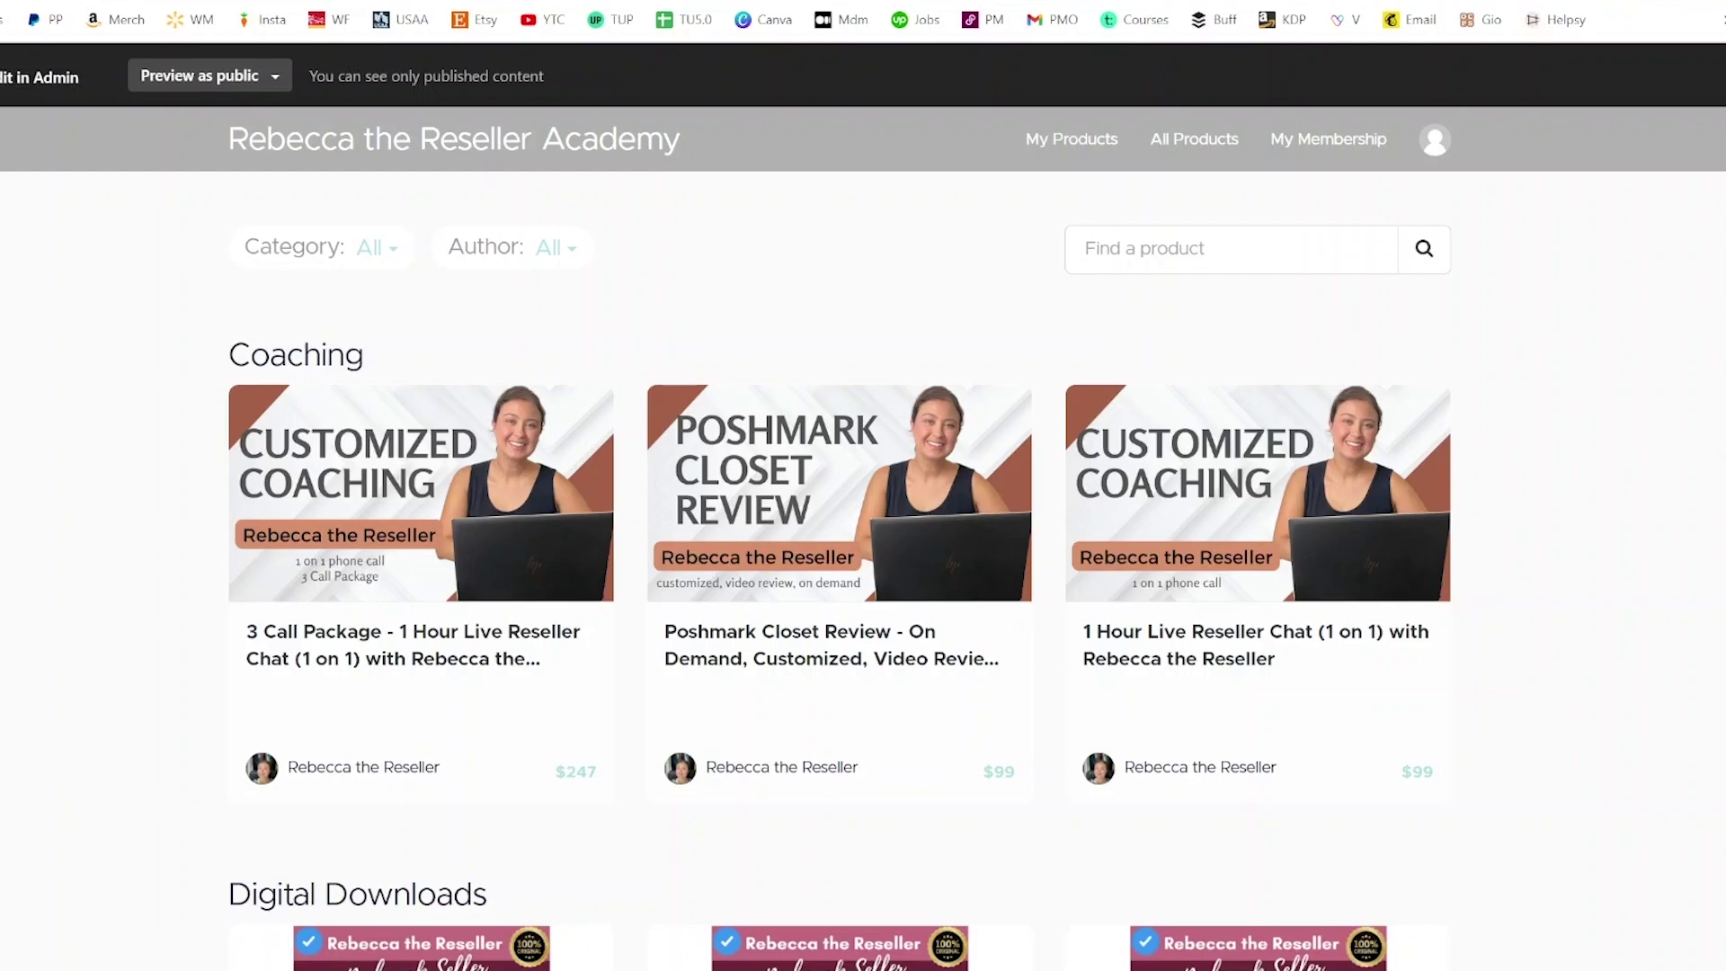
# Scroll down the product catalogue to the $20 Hot Deal bundle and go to its page.
pyautogui.scroll(-20, 863, 509)
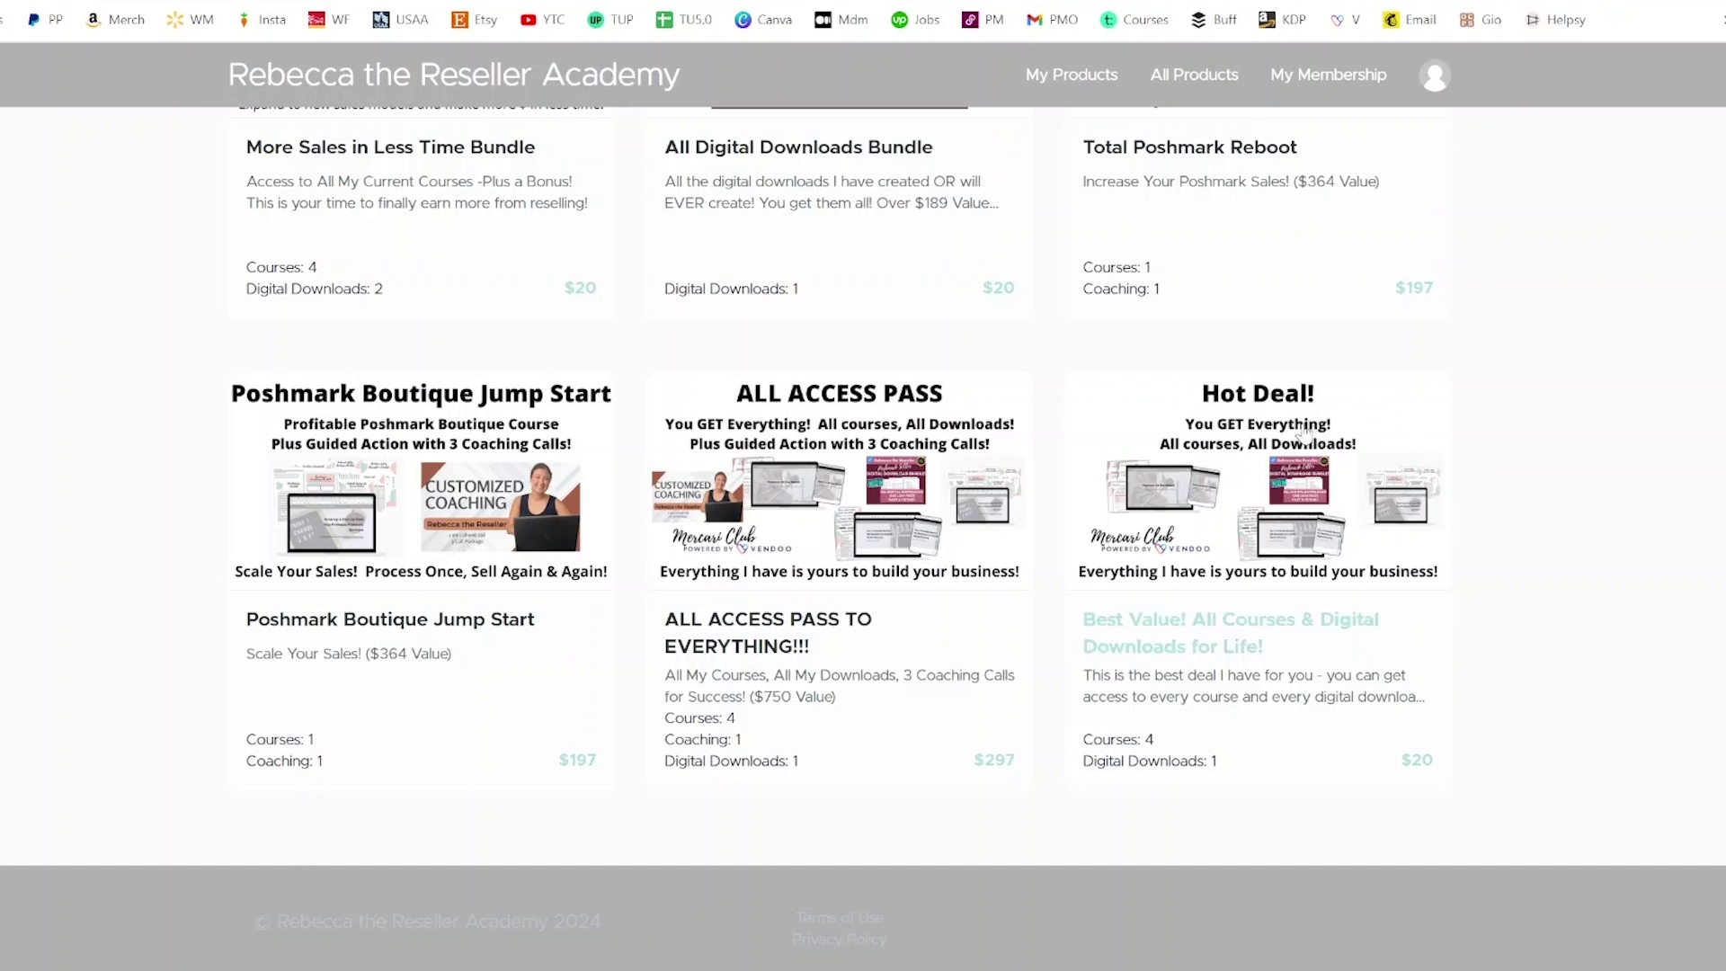
pyautogui.click(1263, 640)
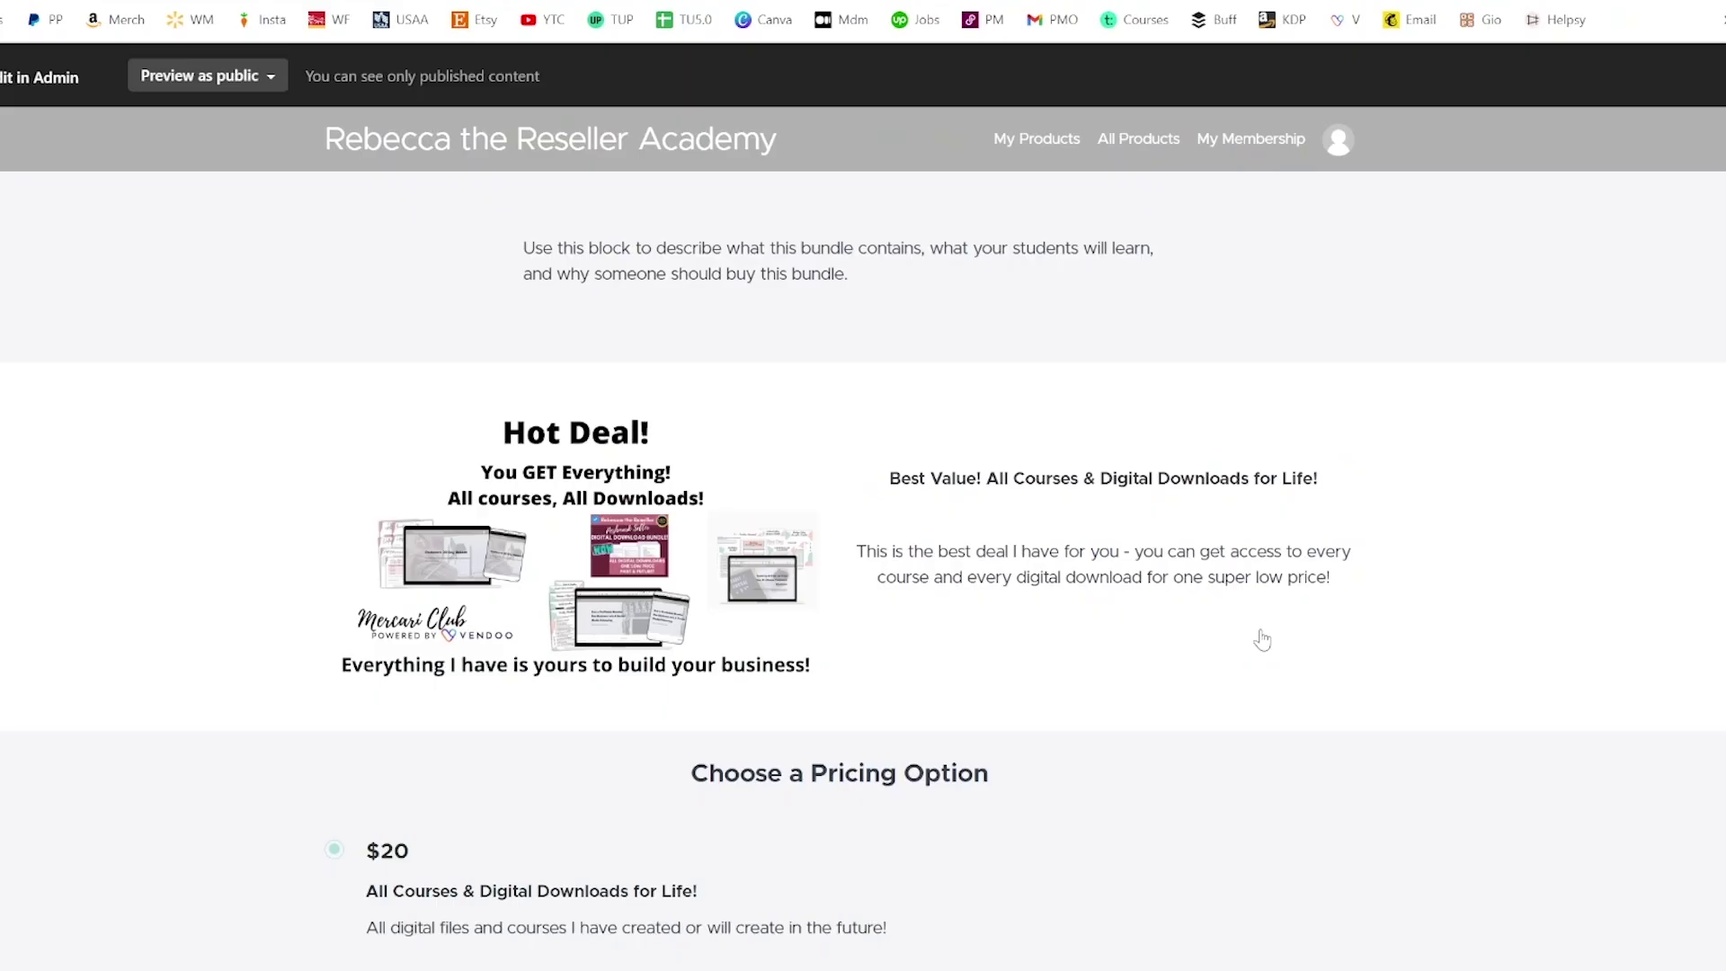
# Scroll through the Hot Deal bundle's pricing and contents sections and back up.
pyautogui.scroll(-9, 1262, 639)
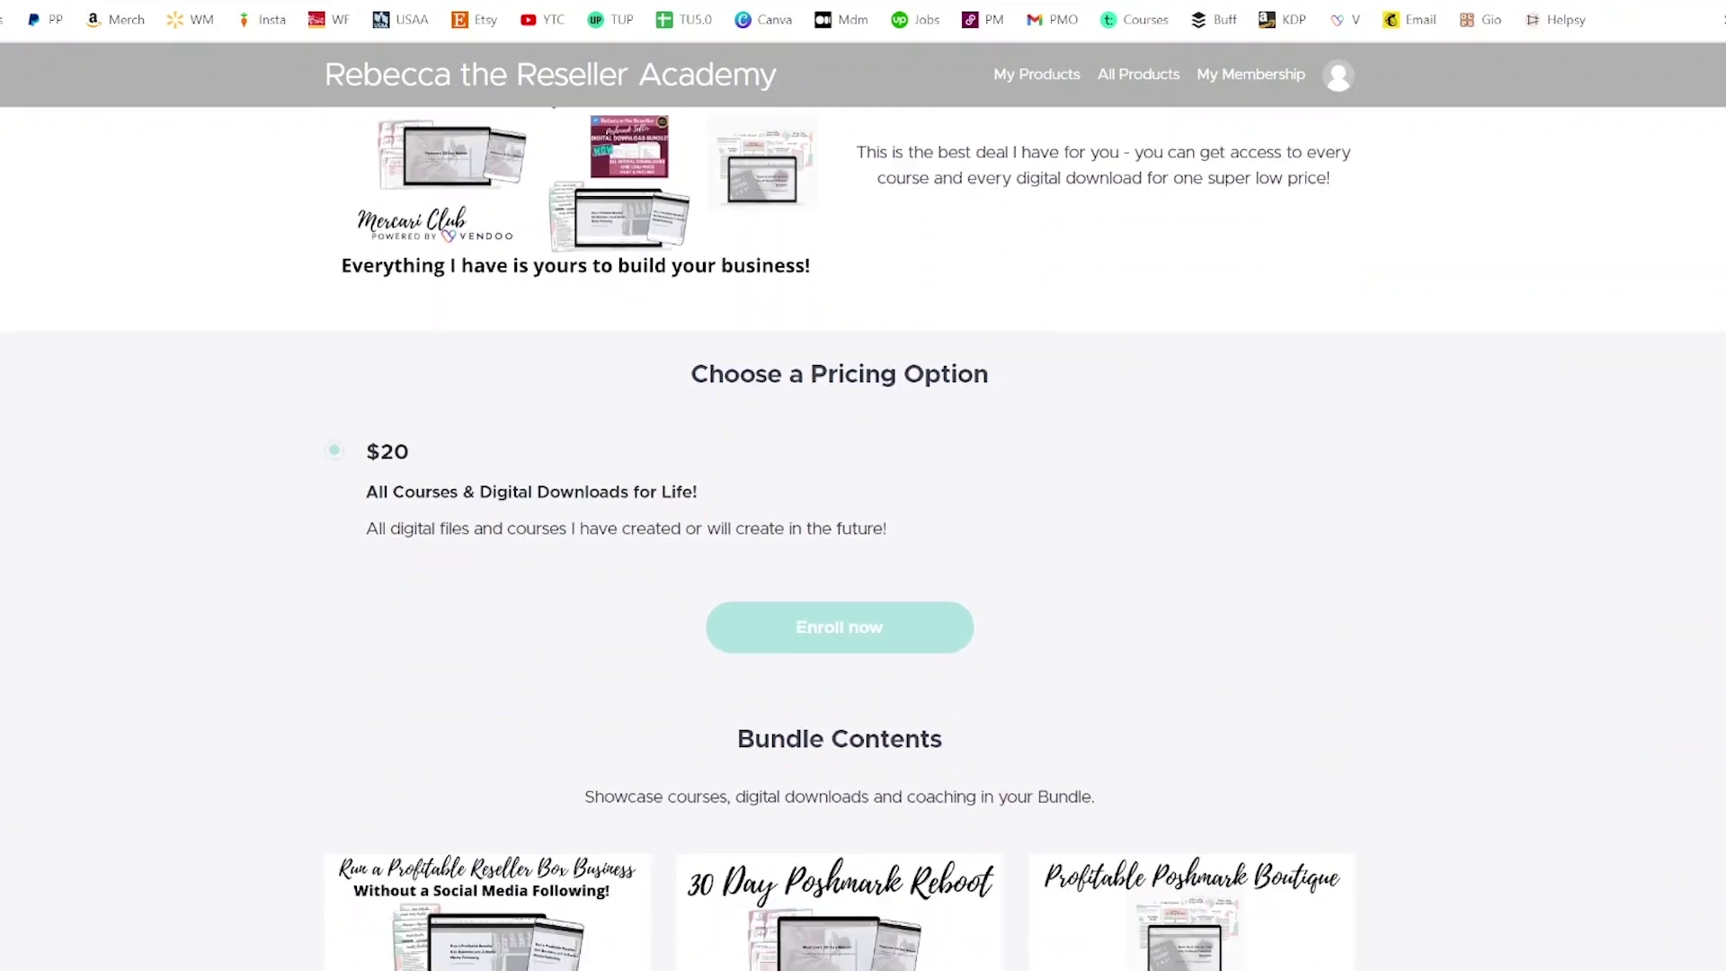
pyautogui.scroll(-5, 863, 540)
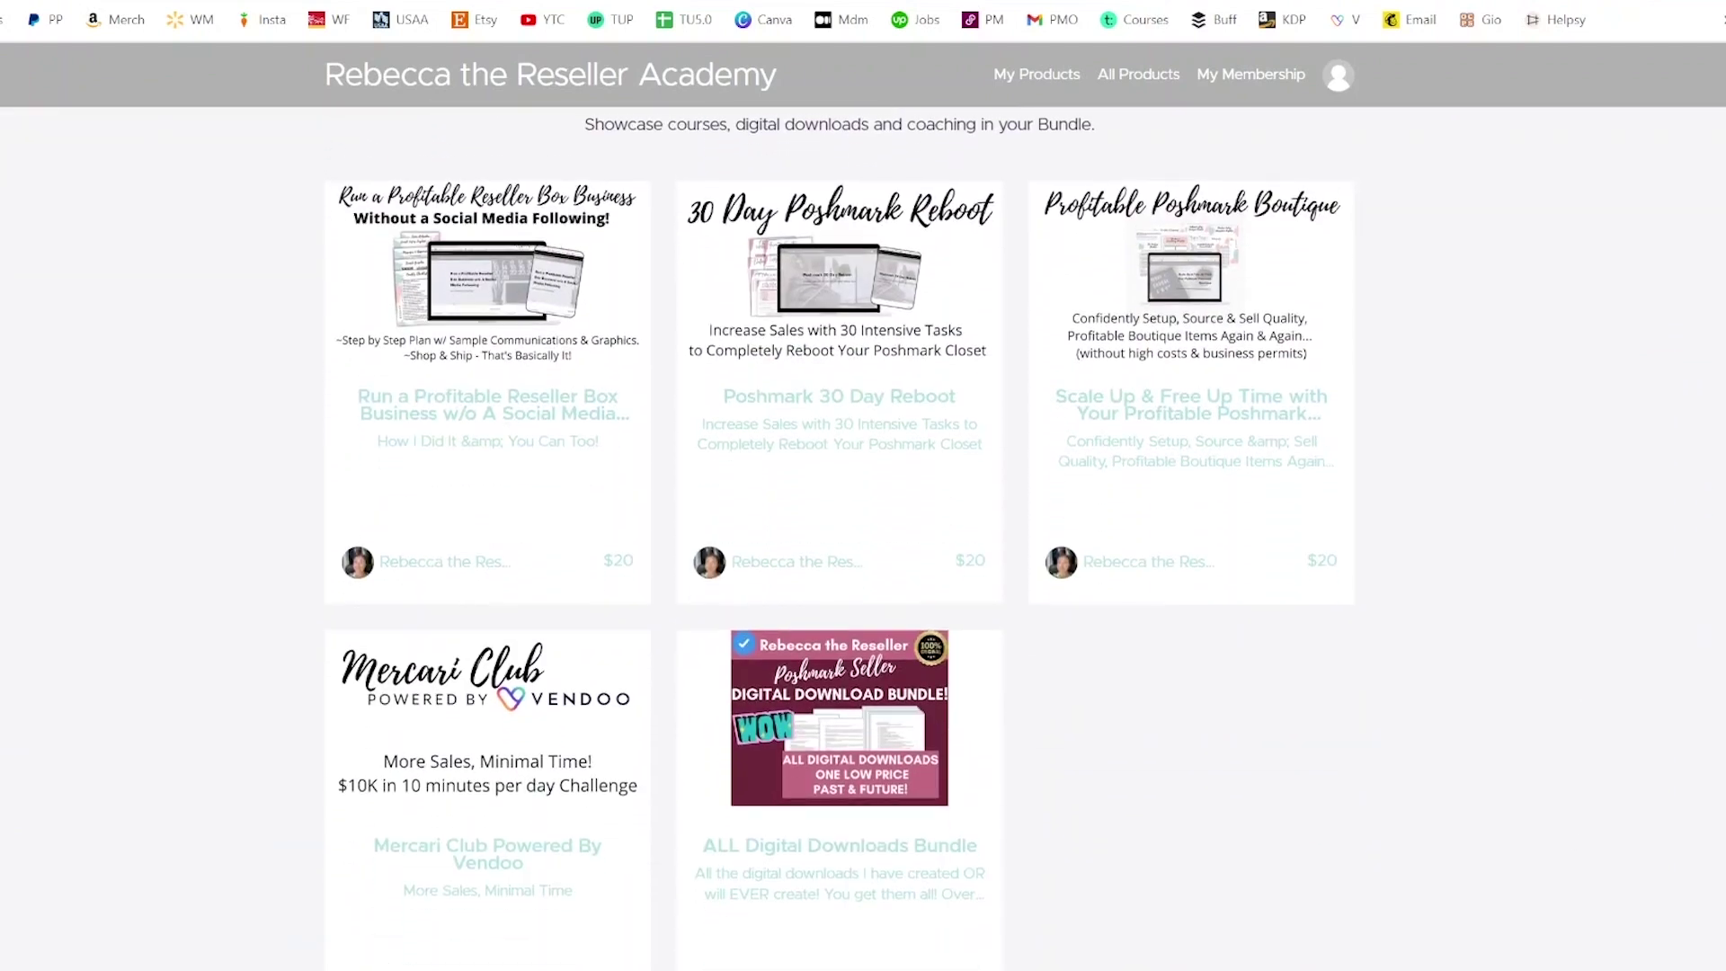
pyautogui.scroll(10, 862, 539)
pyautogui.scroll(3, 863, 539)
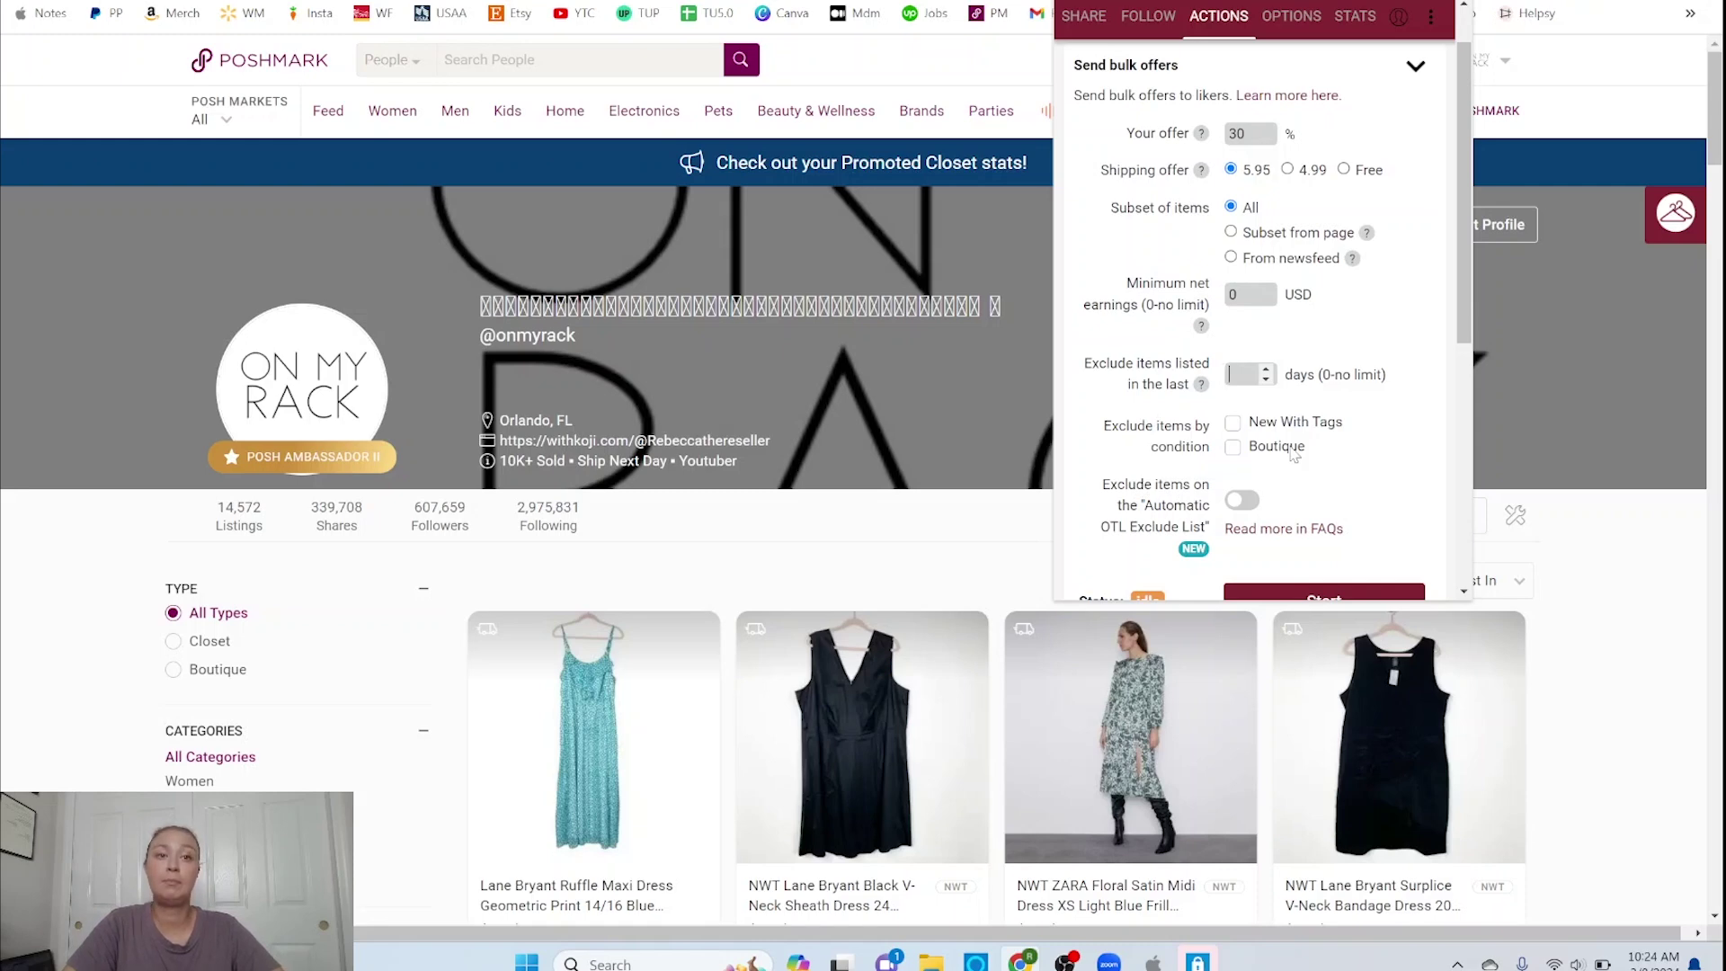
# Tick and then untick the Boutique condition exclusion, leaving no exclusions checked.
pyautogui.moveTo(1304, 449); pyautogui.dragTo(1235, 458)
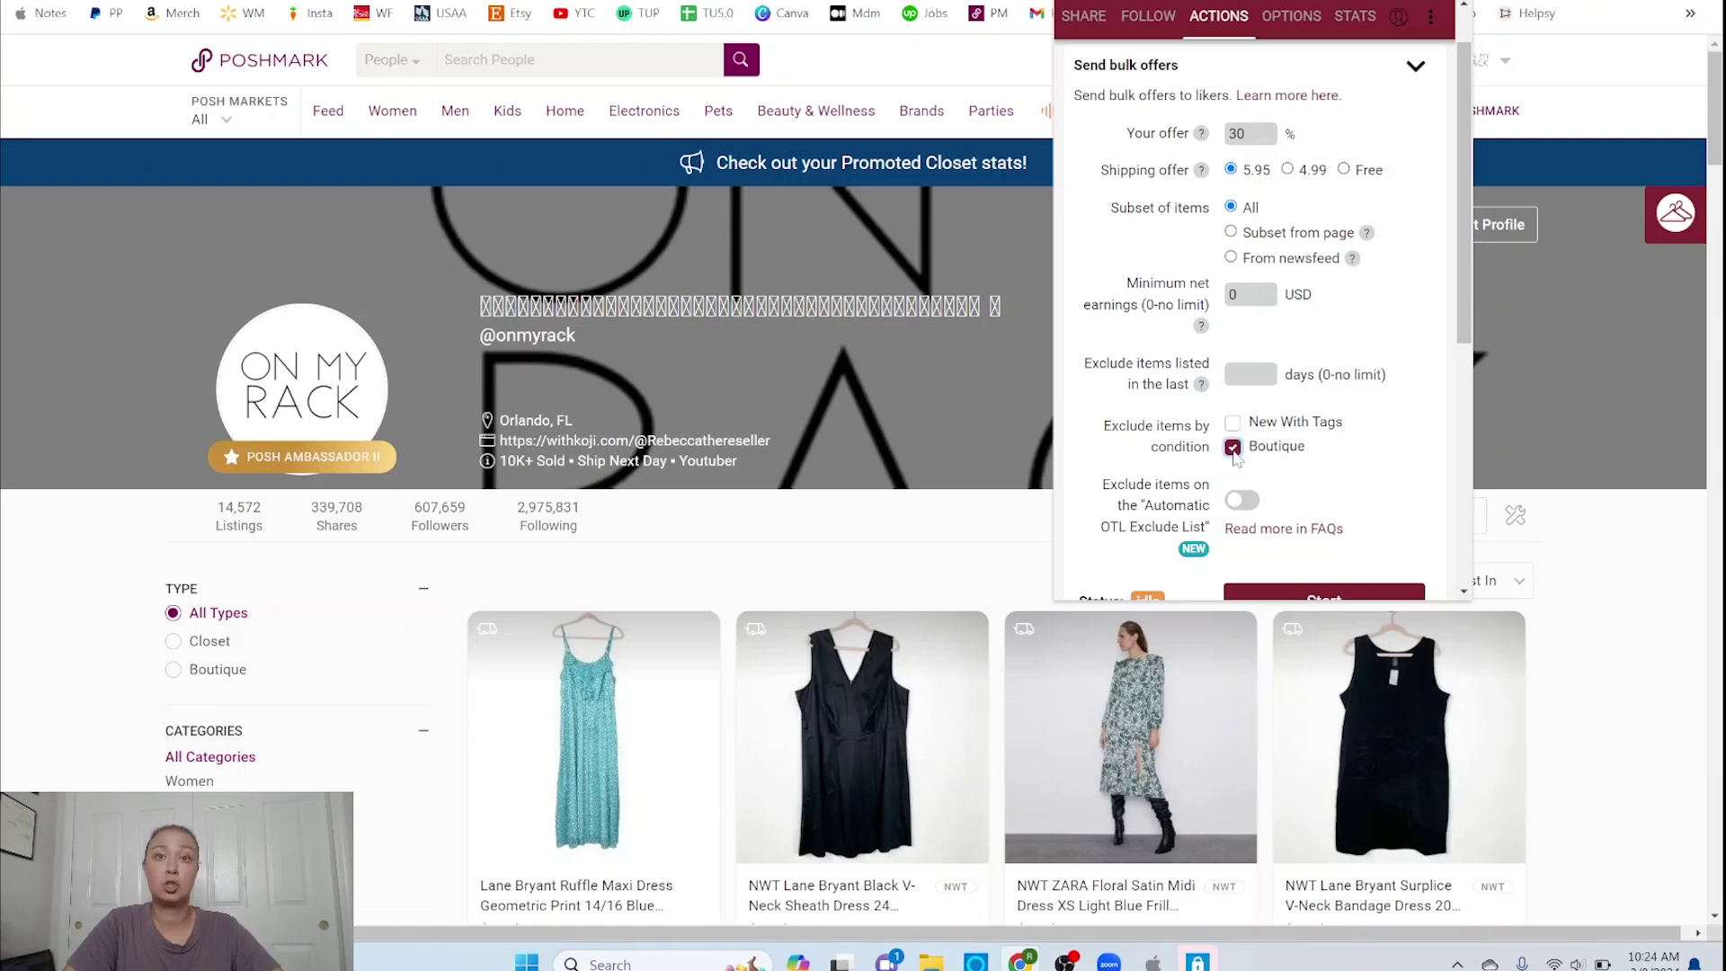
pyautogui.click(1233, 451)
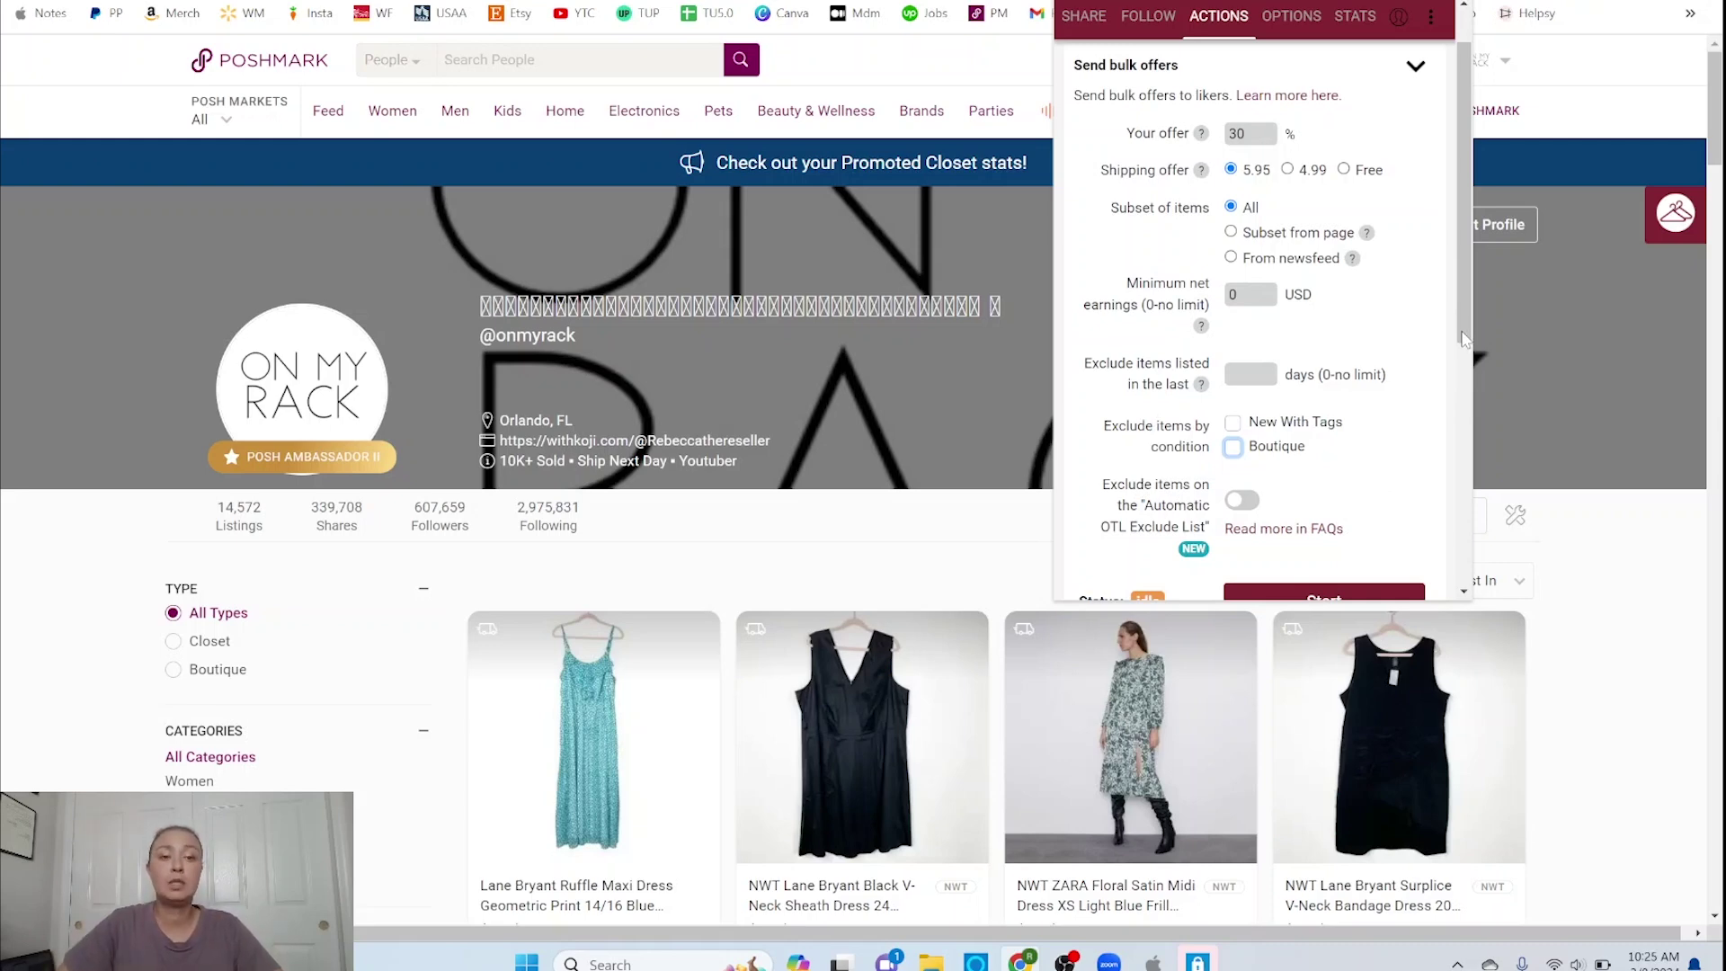
# Start sending the 30% bulk offers with 5.95 shipping on all items.
pyautogui.rightClick(1460, 360)
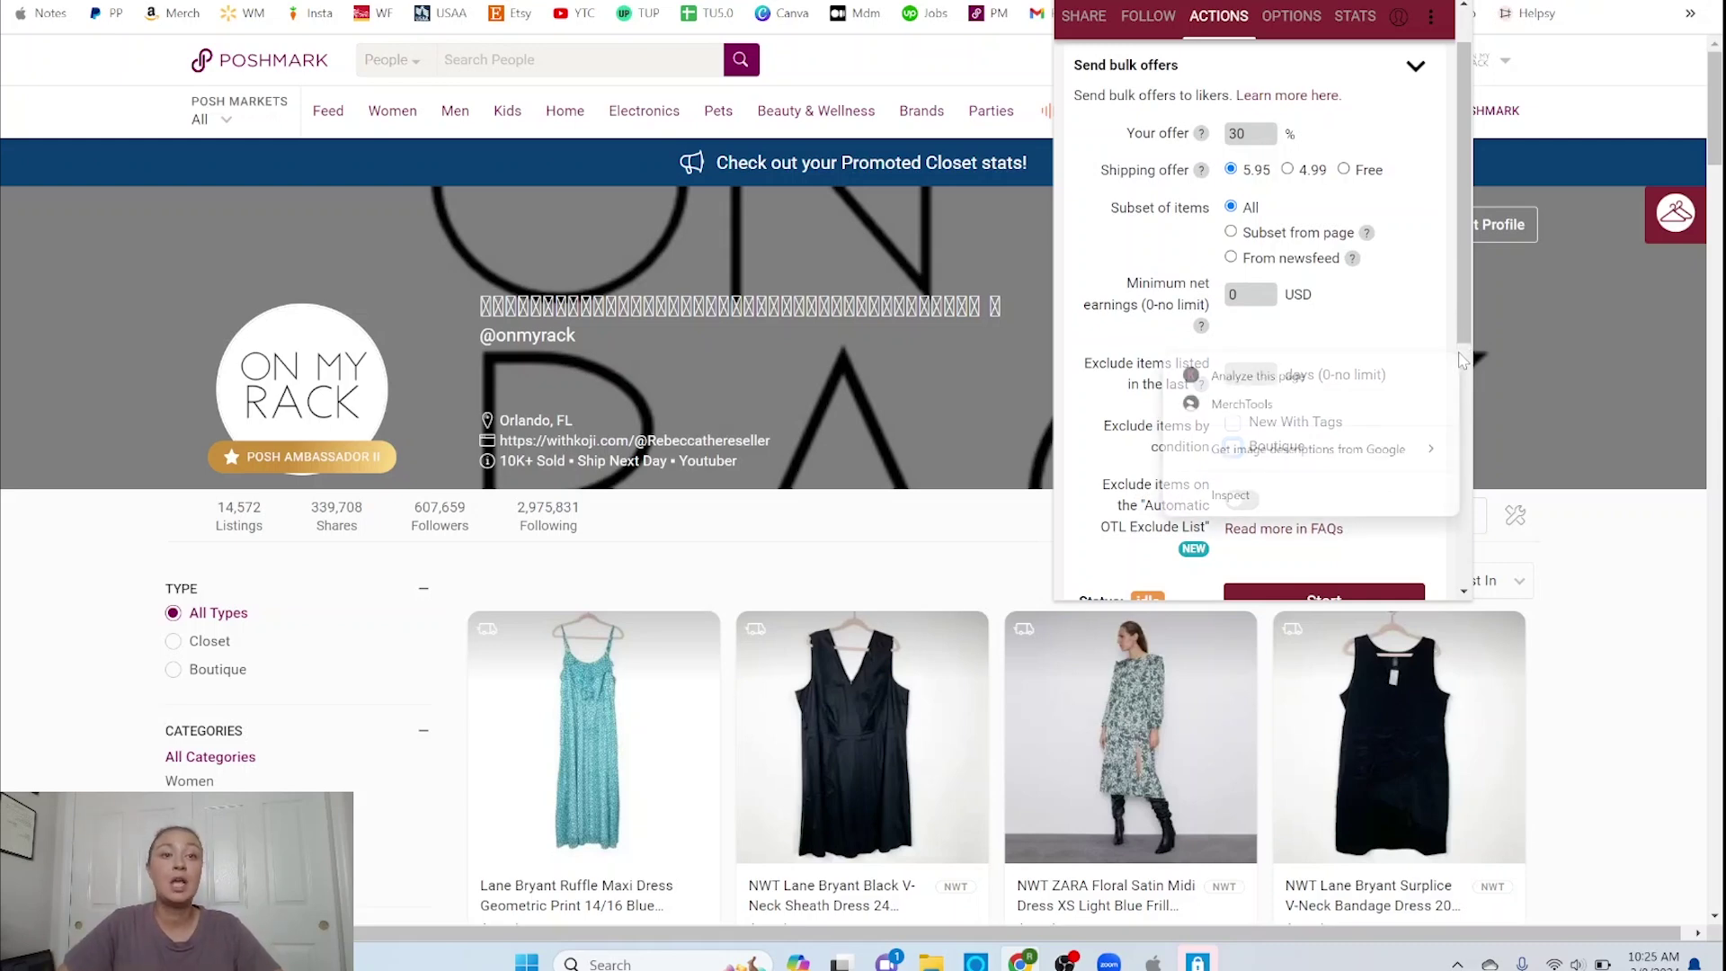
pyautogui.click(1398, 327)
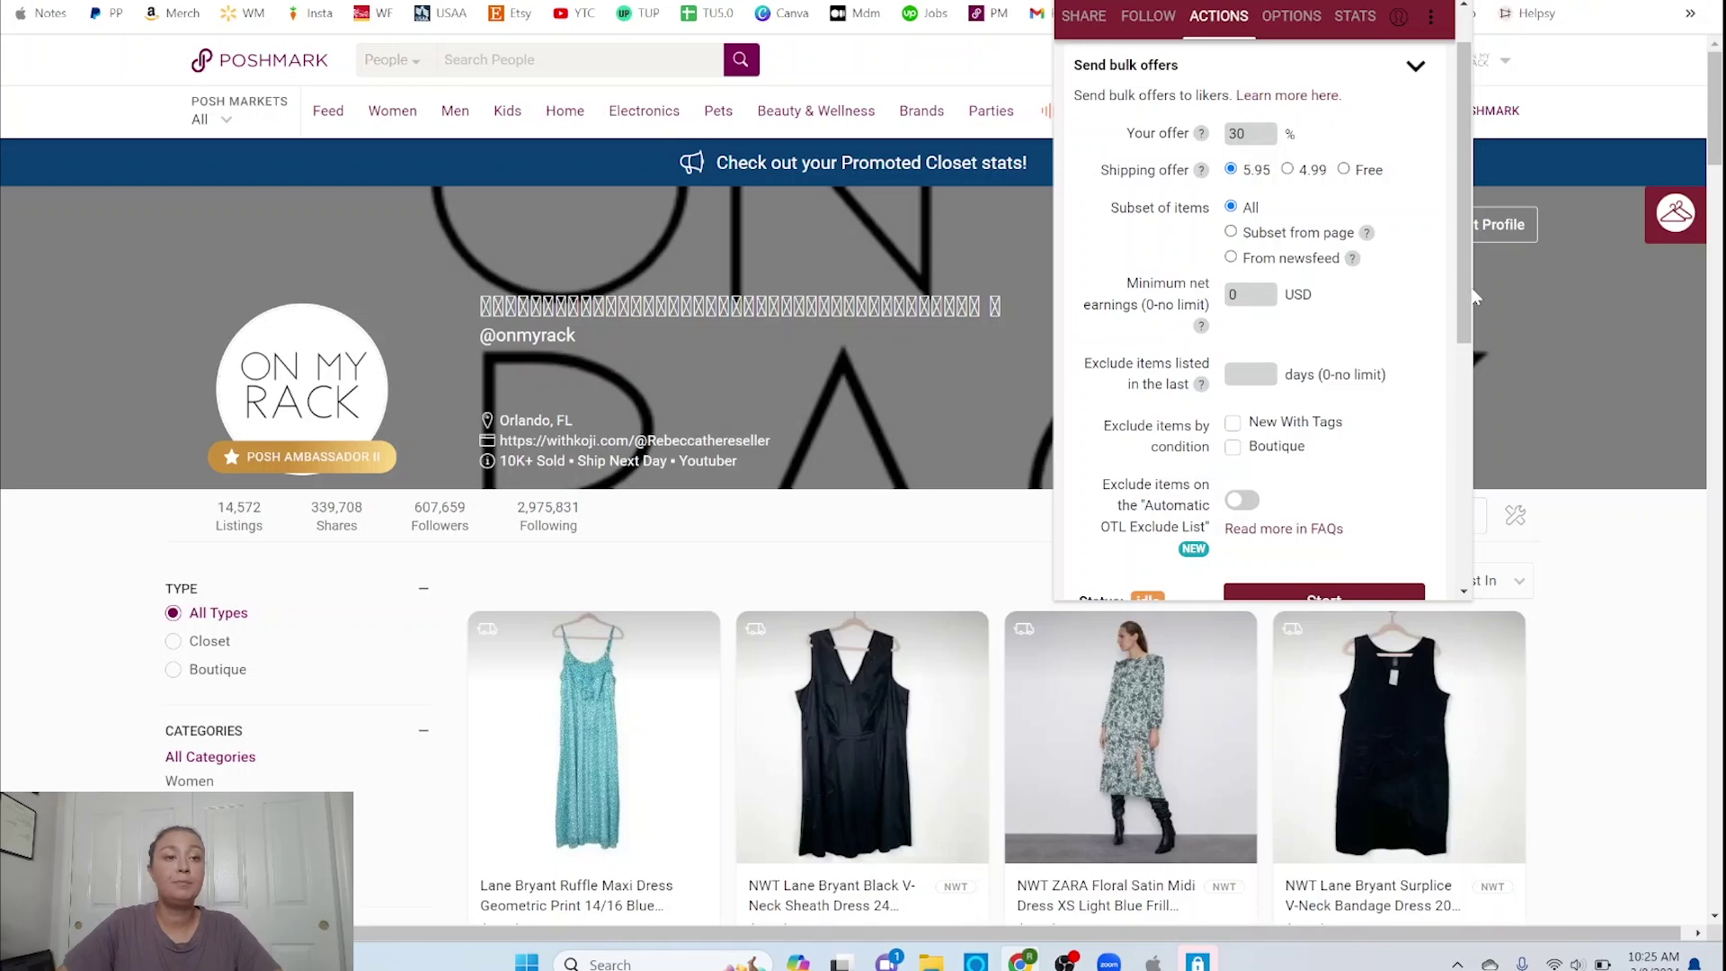
pyautogui.scroll(-1, 1473, 299)
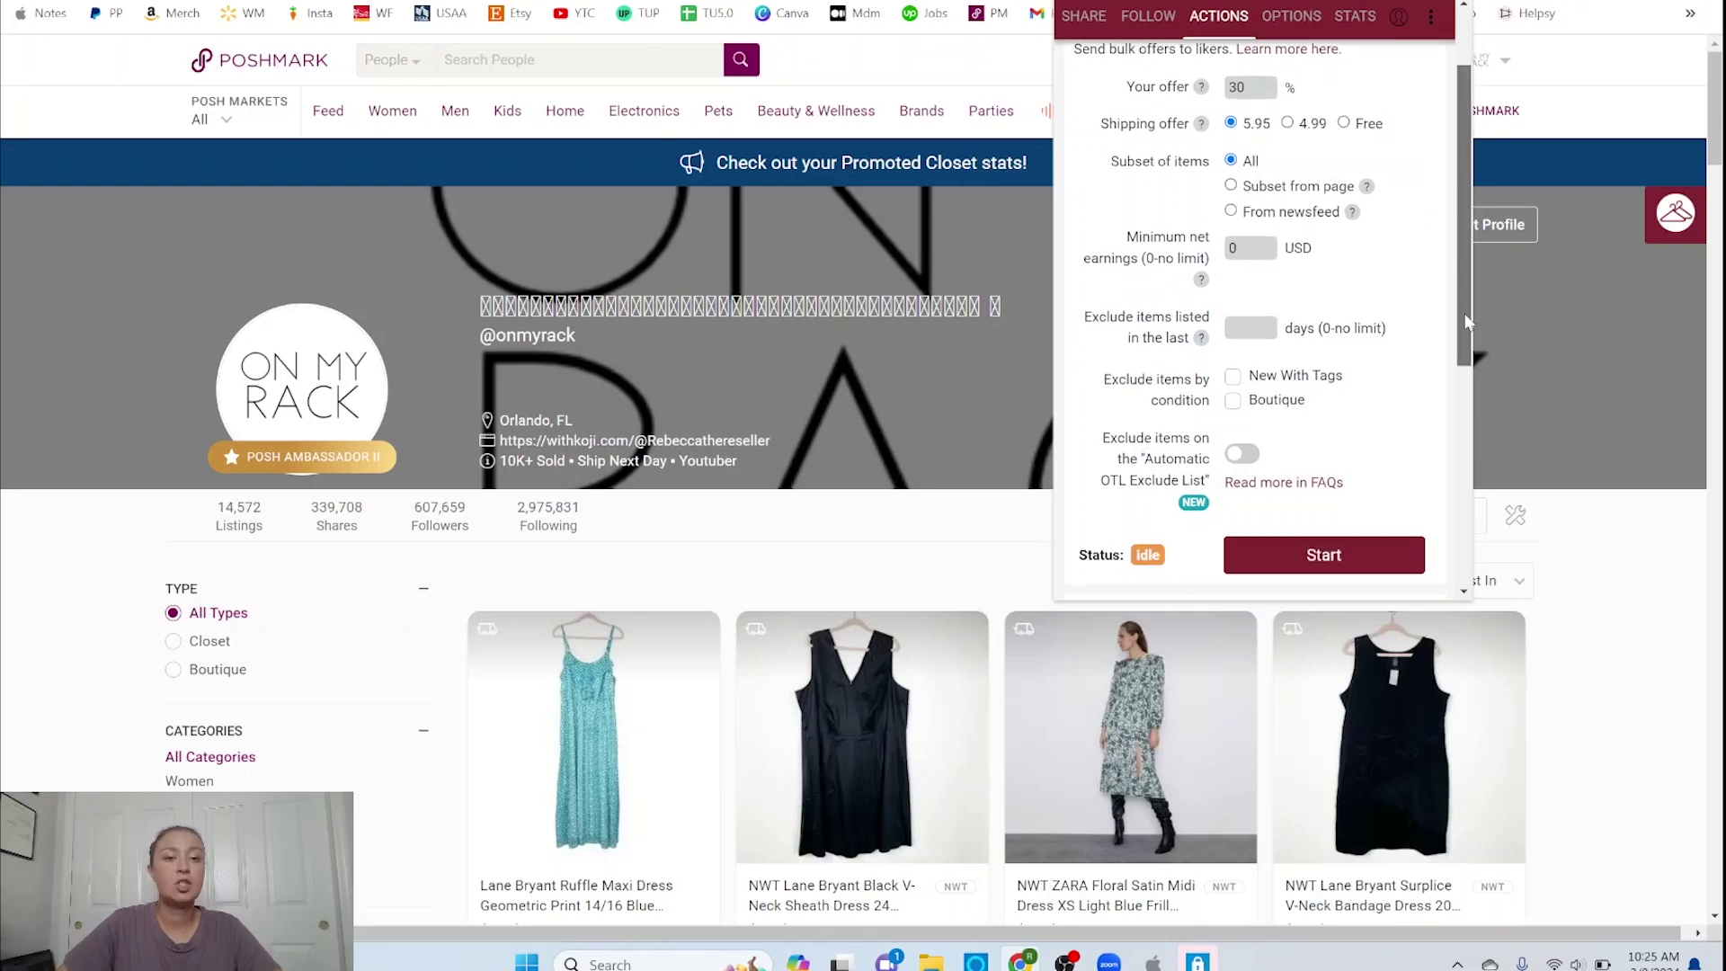
pyautogui.click(1346, 565)
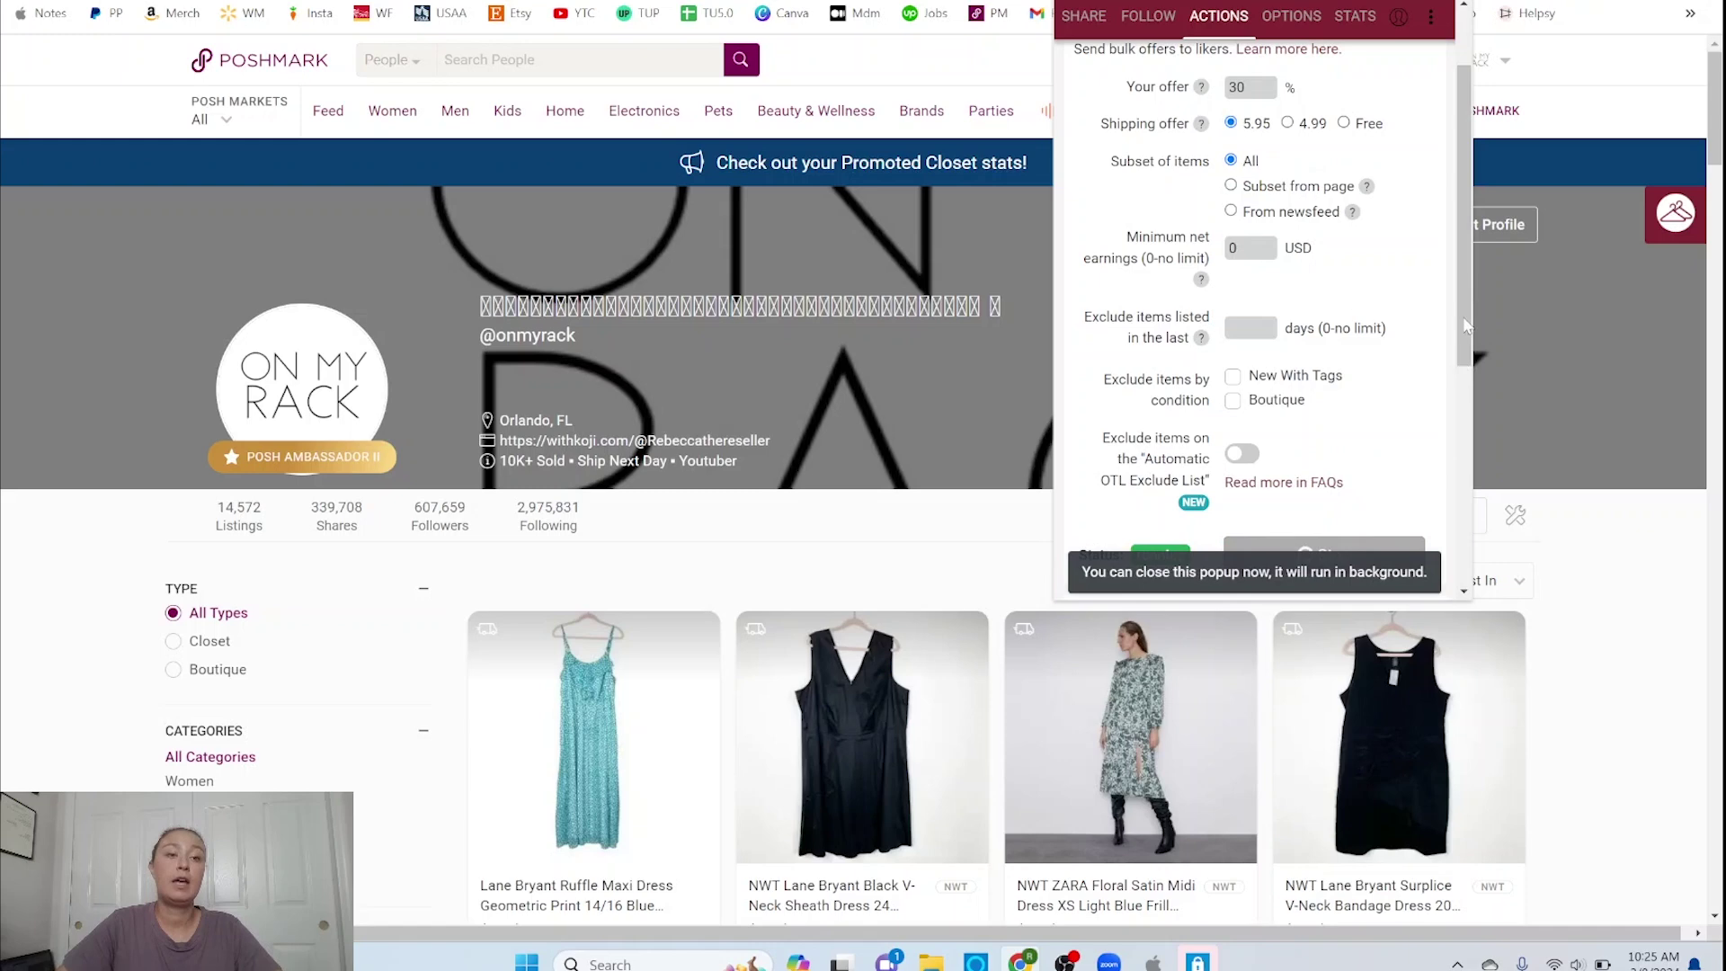
# Scroll to the bottom of the panel to check the running status and activity log.
pyautogui.rightClick(1467, 387)
pyautogui.scroll(-5, 1193, 137)
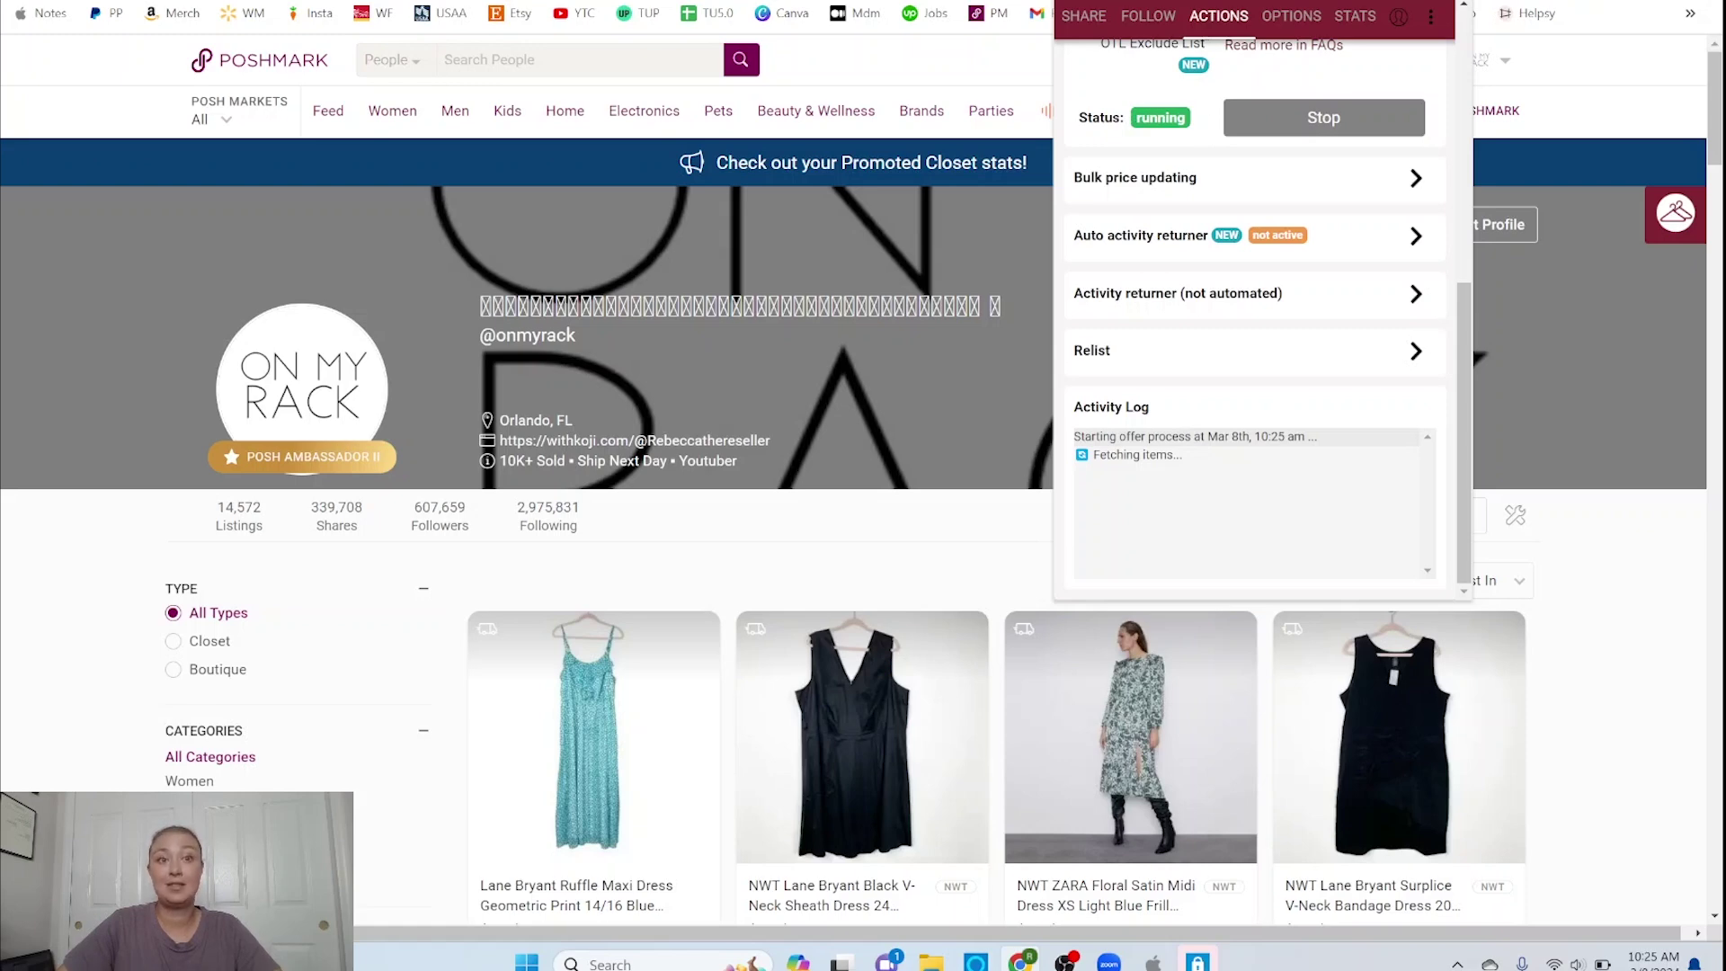
pyautogui.click(1233, 132)
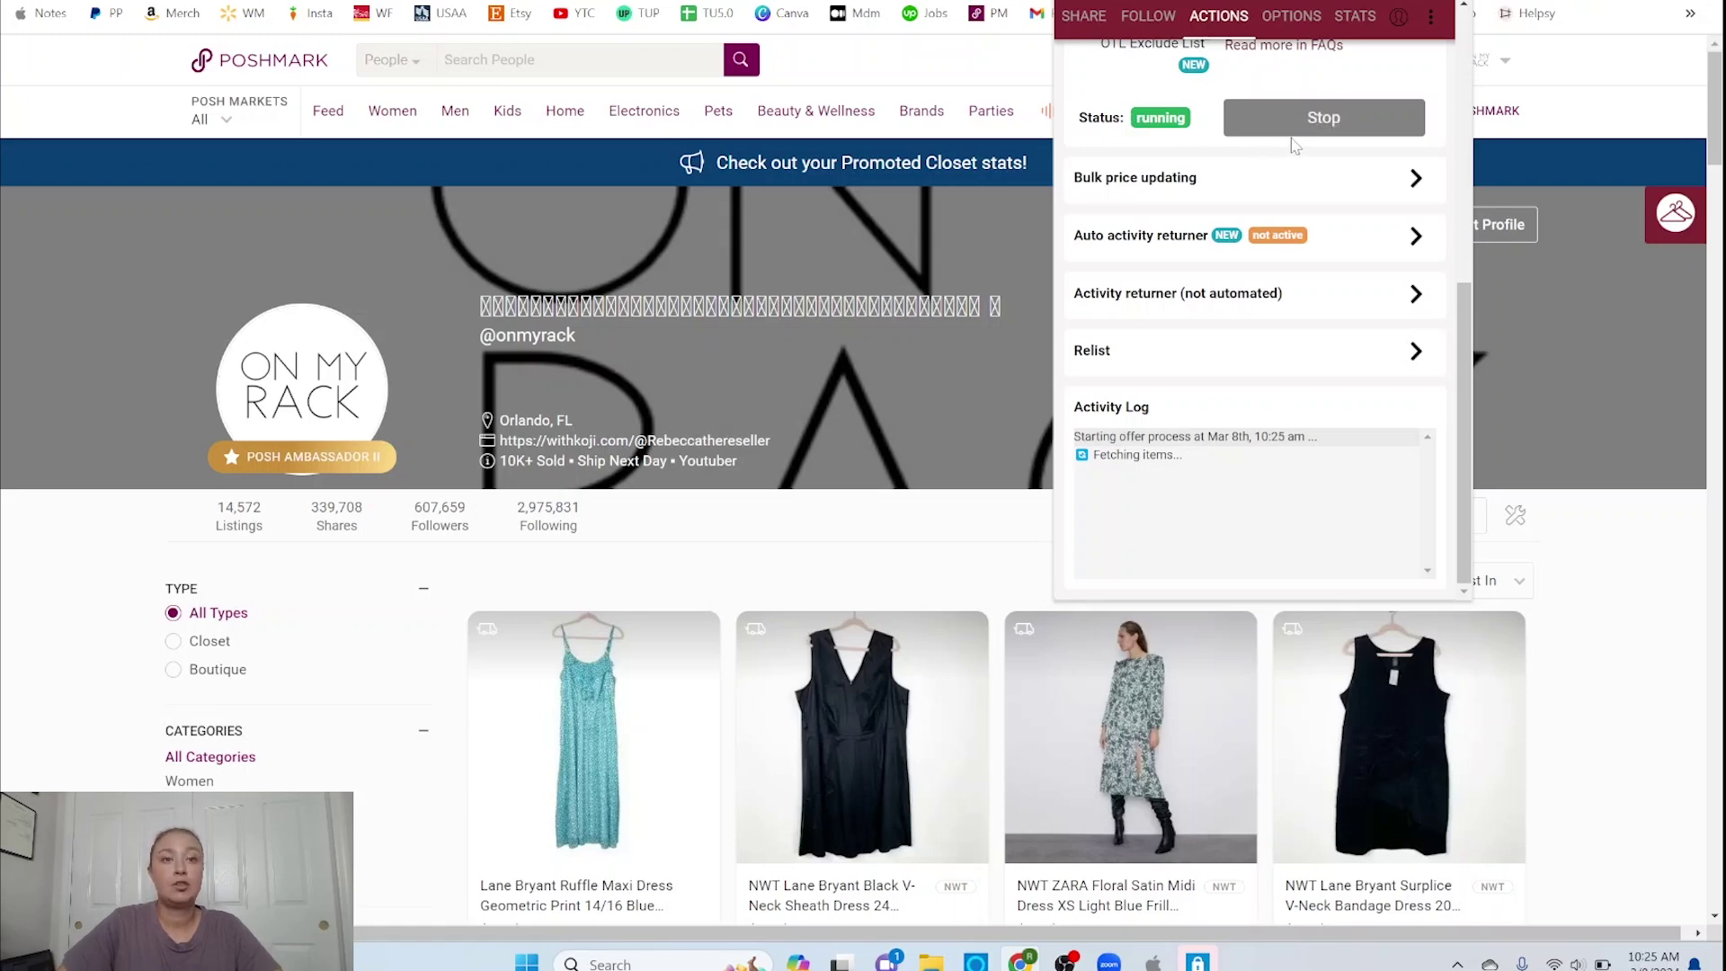